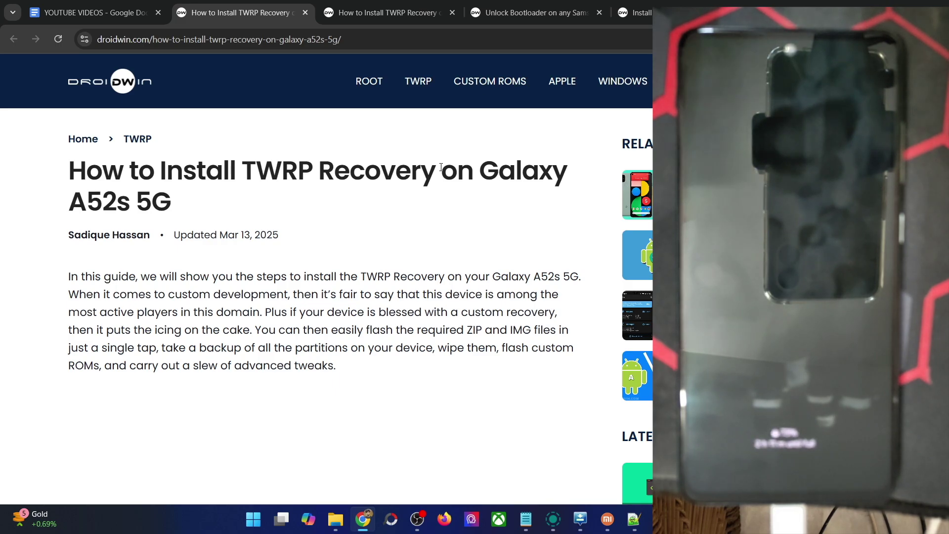
# - Open Step 1's 'How to Unlock the Bootloader' link from the A52s TWRP guide in a new tab
pyautogui.scroll(-5, 303, 246)
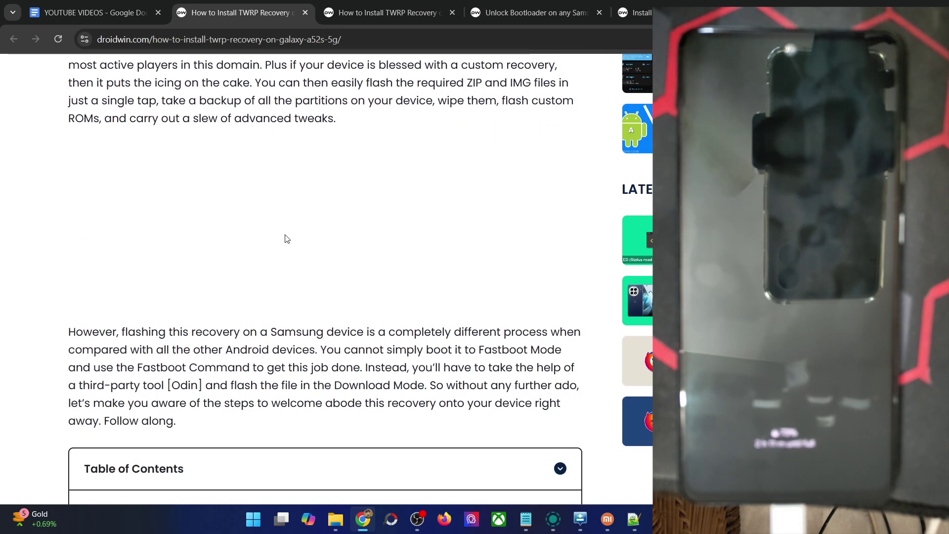
pyautogui.scroll(-20, 287, 238)
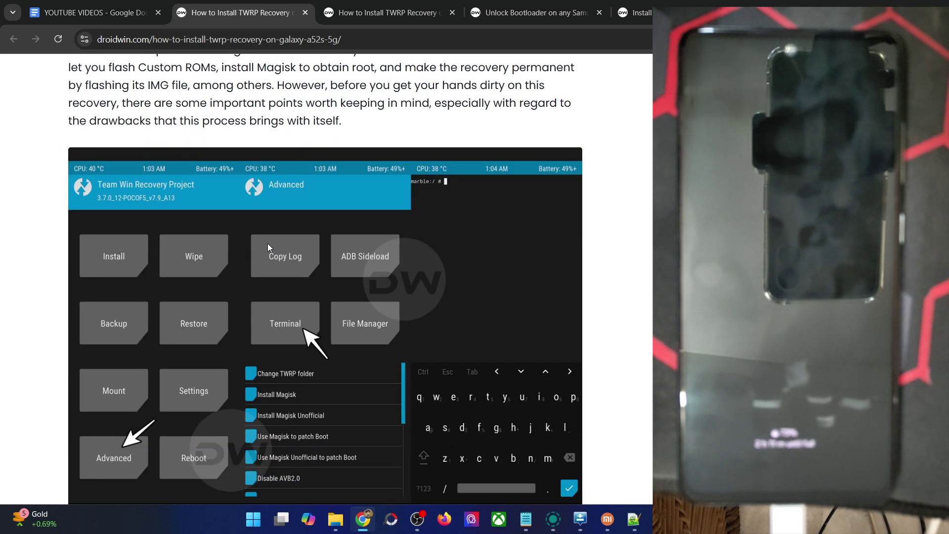
pyautogui.scroll(-15, 268, 245)
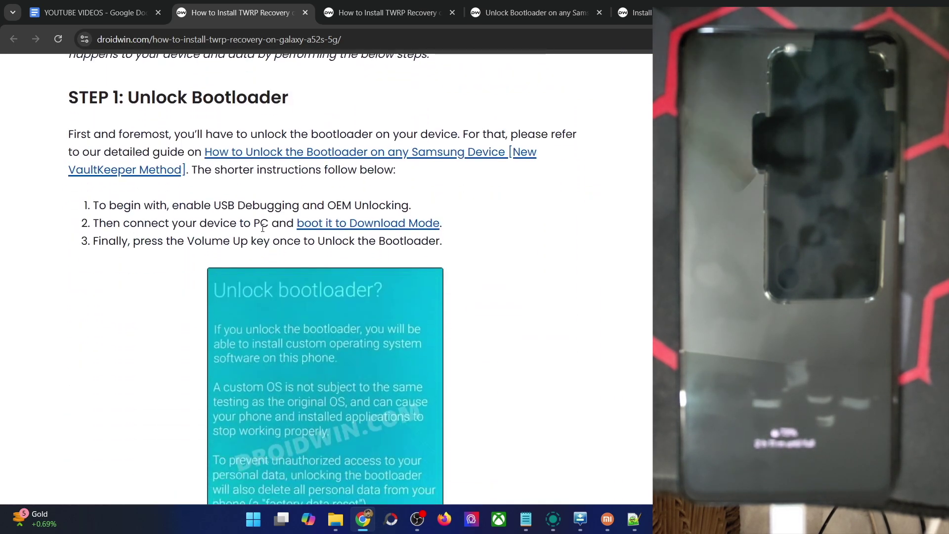
pyautogui.rightClick(252, 152)
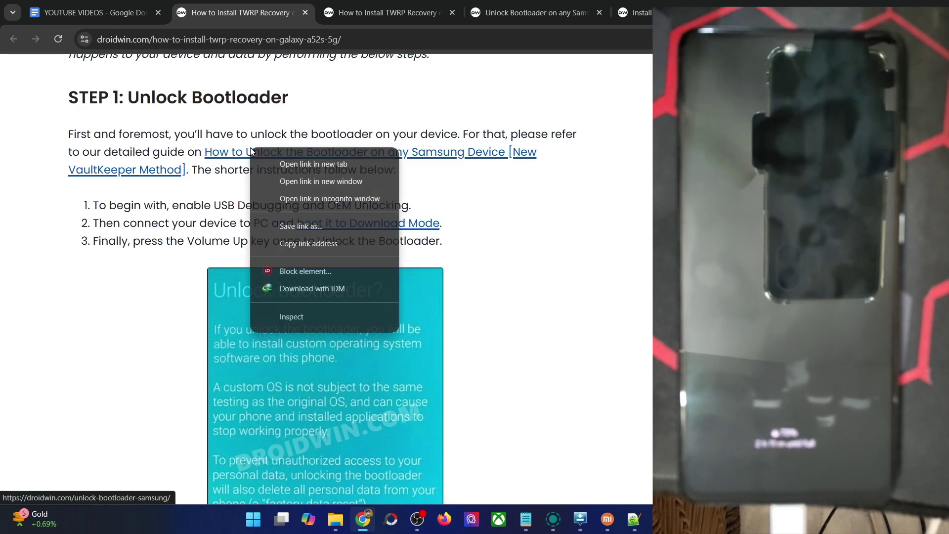
pyautogui.click(274, 163)
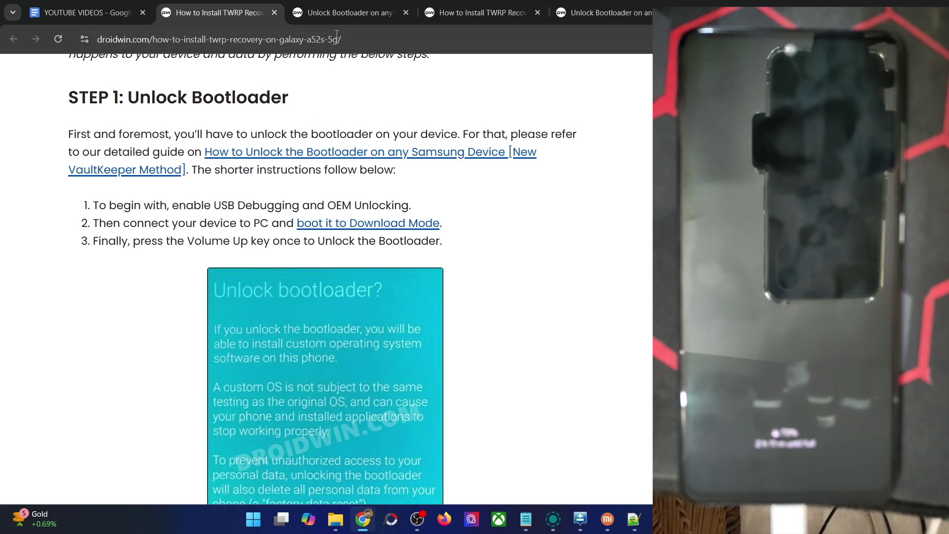
# - Switch to the 'Unlock Bootloader on any' tab and read down to Step 5, Vaultkeeper verification
pyautogui.click(336, 17)
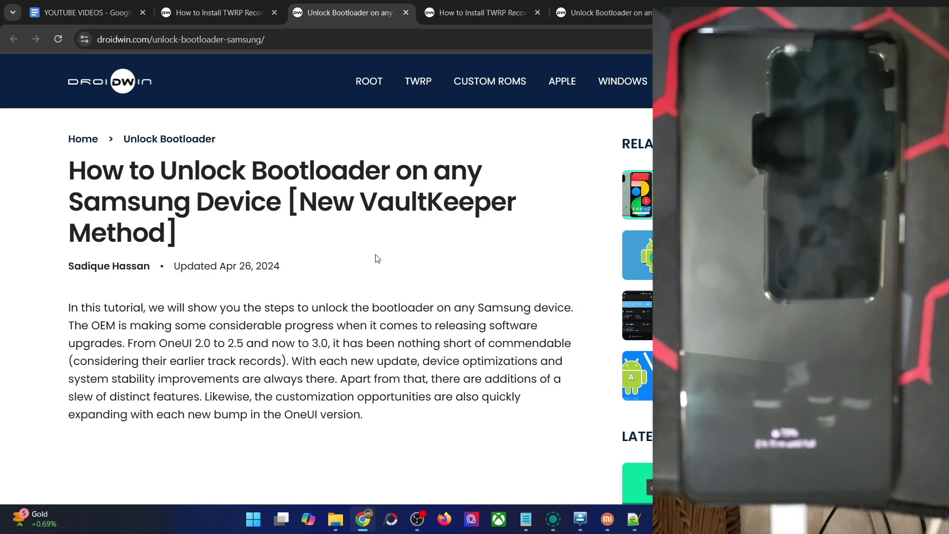
pyautogui.scroll(-8, 370, 307)
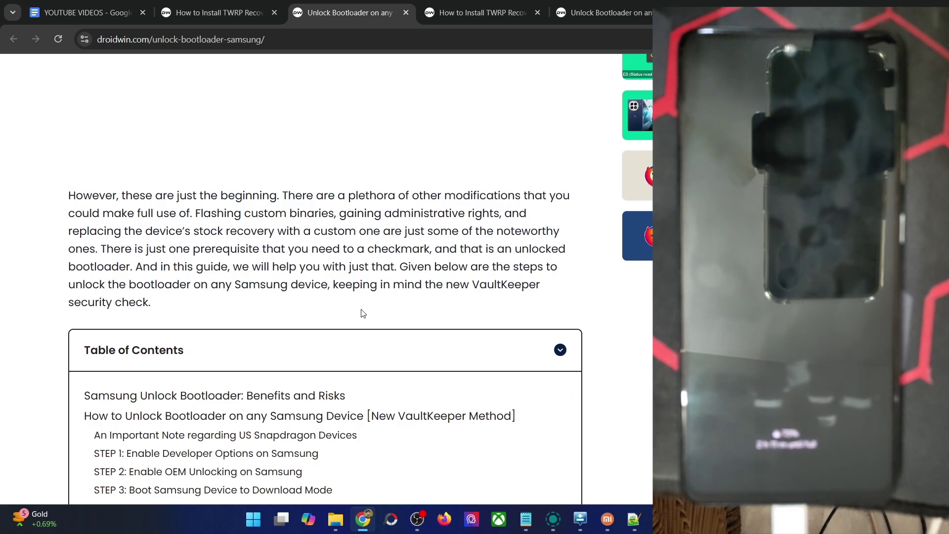
pyautogui.scroll(-5, 317, 251)
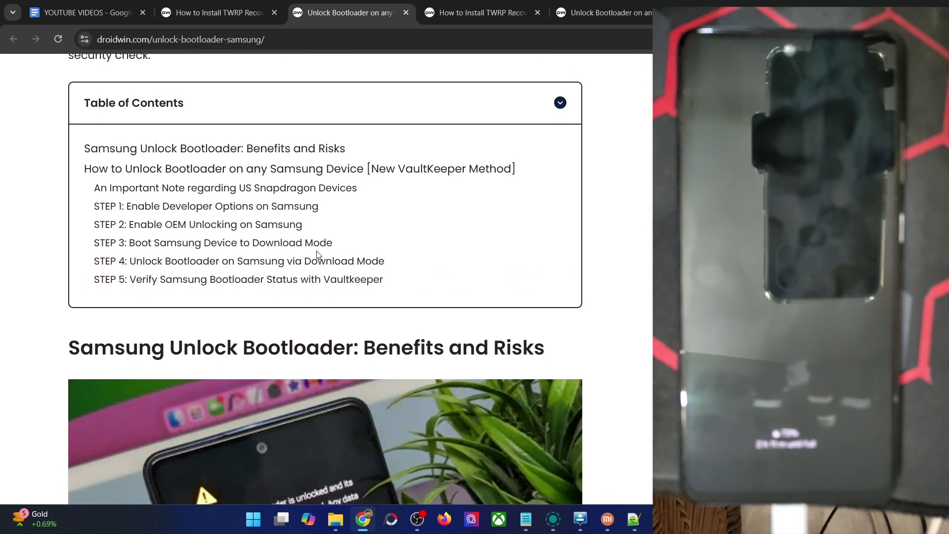
pyautogui.scroll(-6, 317, 255)
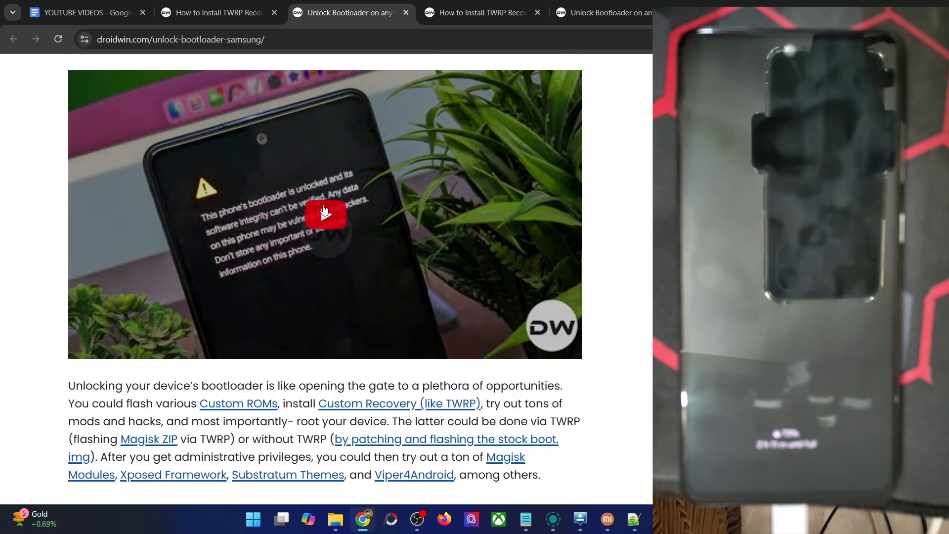
pyautogui.scroll(-8, 326, 206)
pyautogui.scroll(-20, 326, 207)
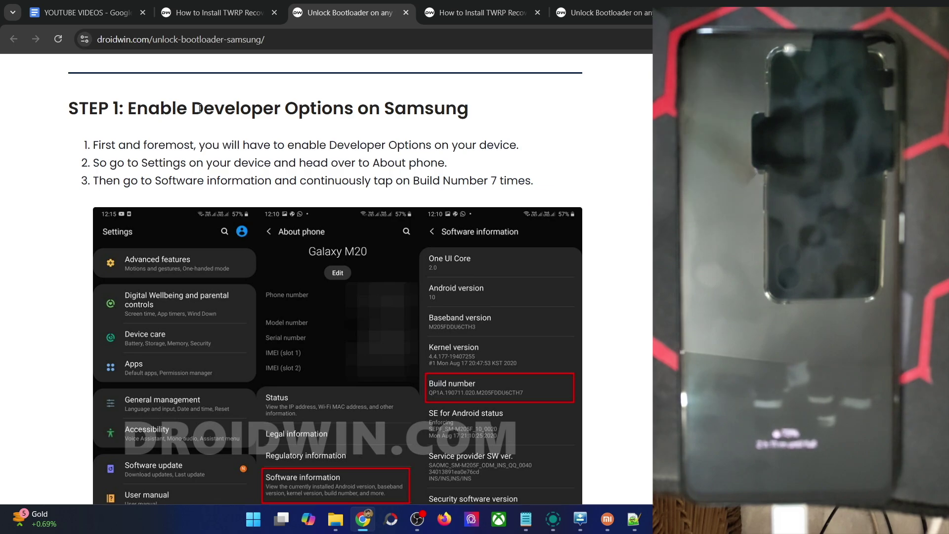
pyautogui.scroll(-12, 197, 107)
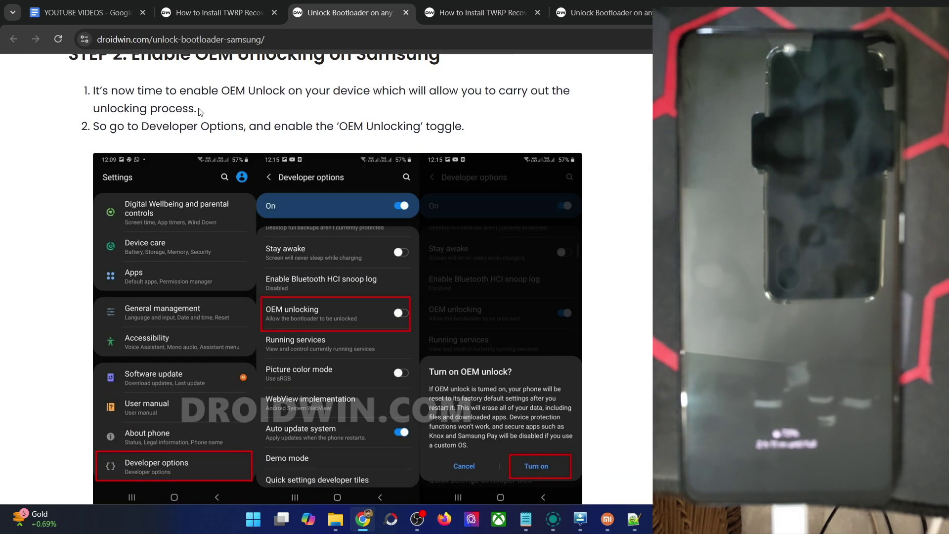
pyautogui.scroll(-11, 200, 111)
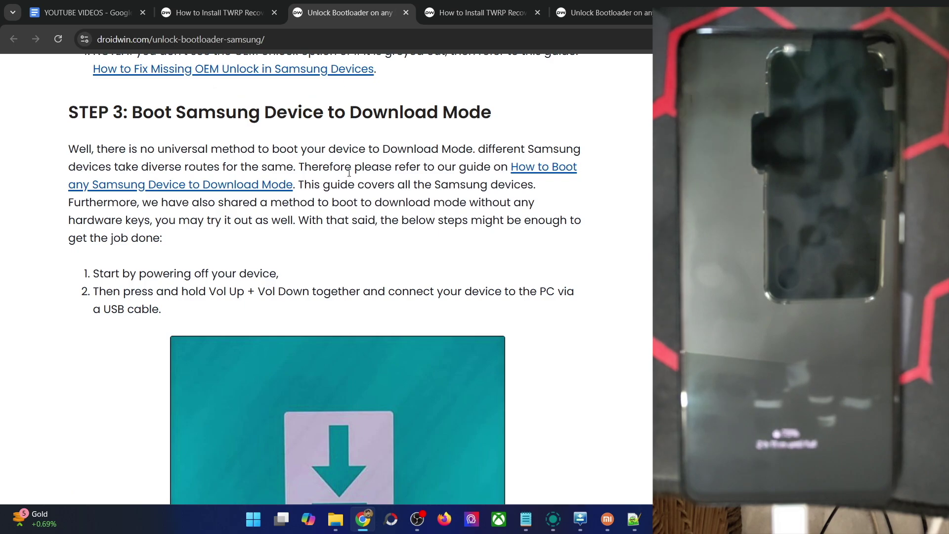
pyautogui.scroll(-4, 348, 173)
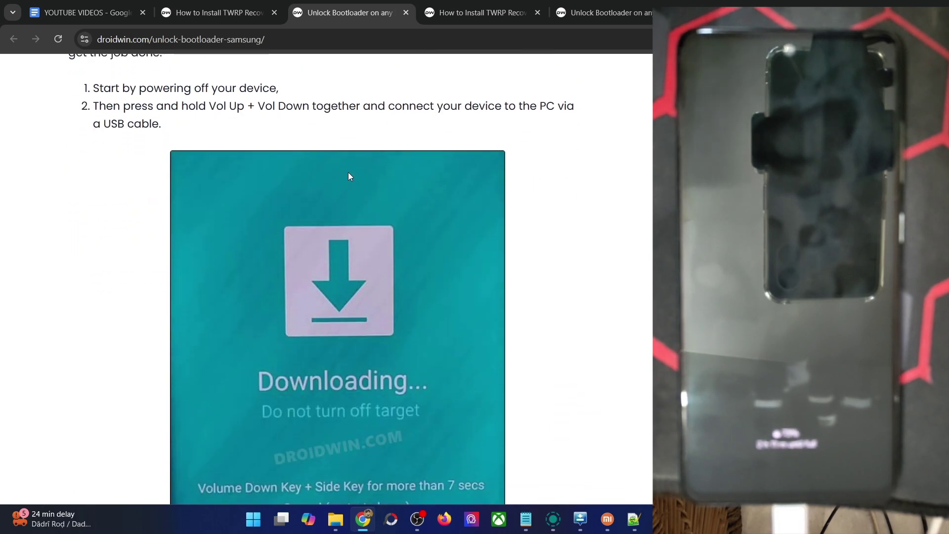
pyautogui.scroll(-5, 348, 173)
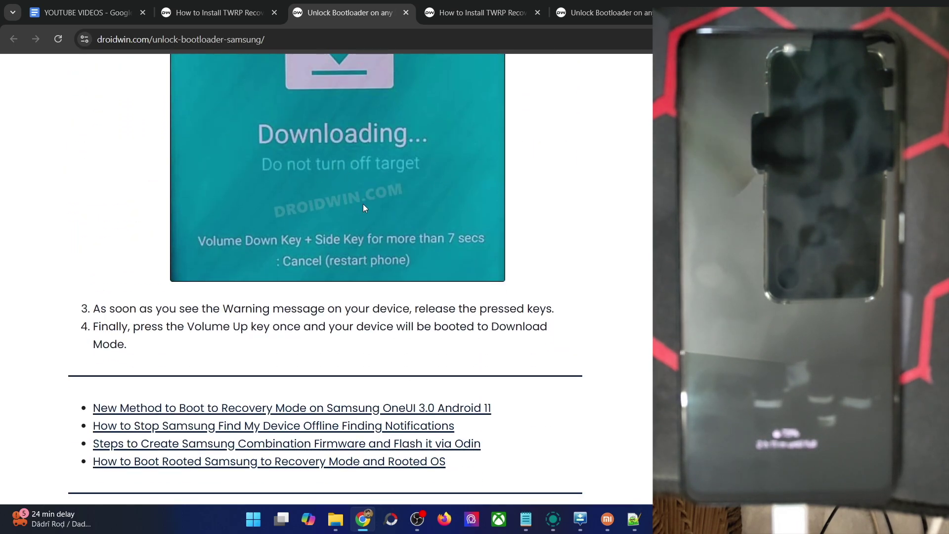
pyautogui.scroll(-5, 364, 207)
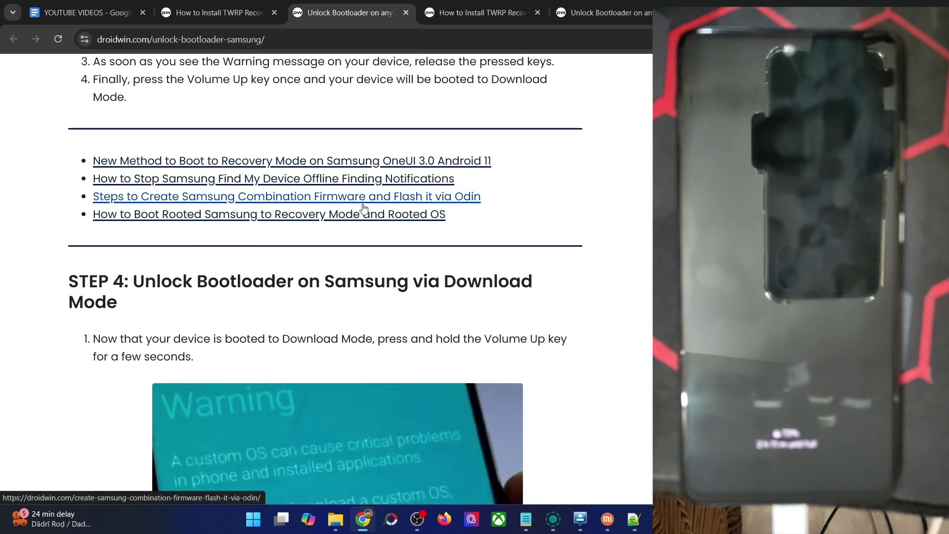
pyautogui.scroll(-6, 364, 207)
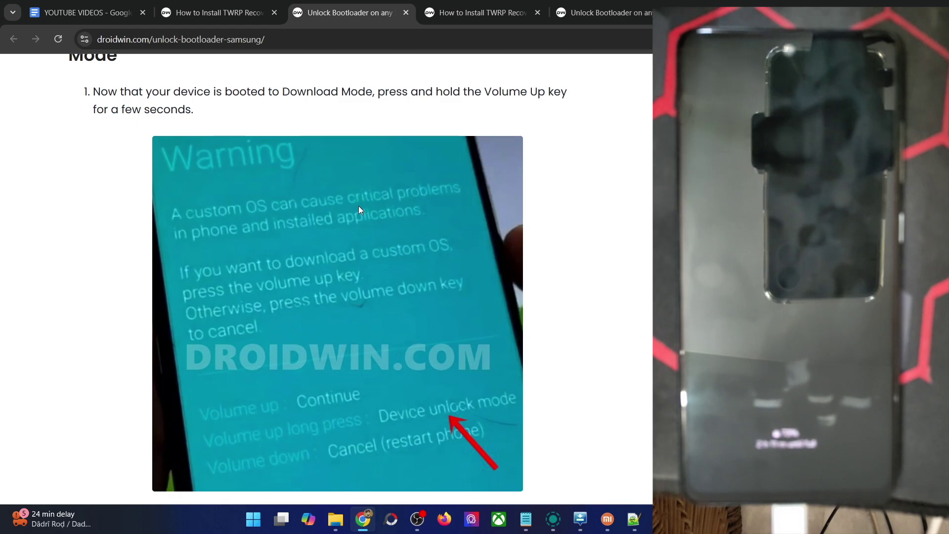
pyautogui.scroll(-4, 359, 206)
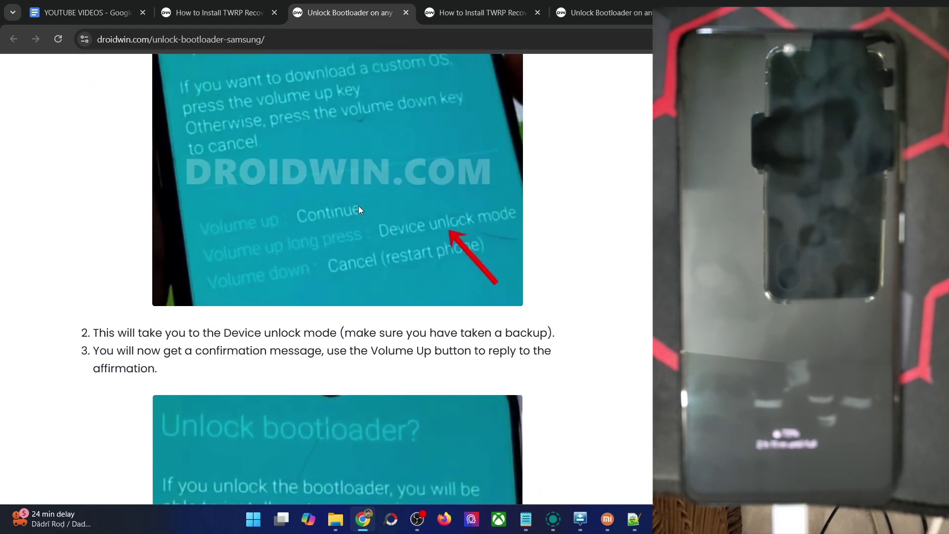
pyautogui.scroll(-19, 358, 209)
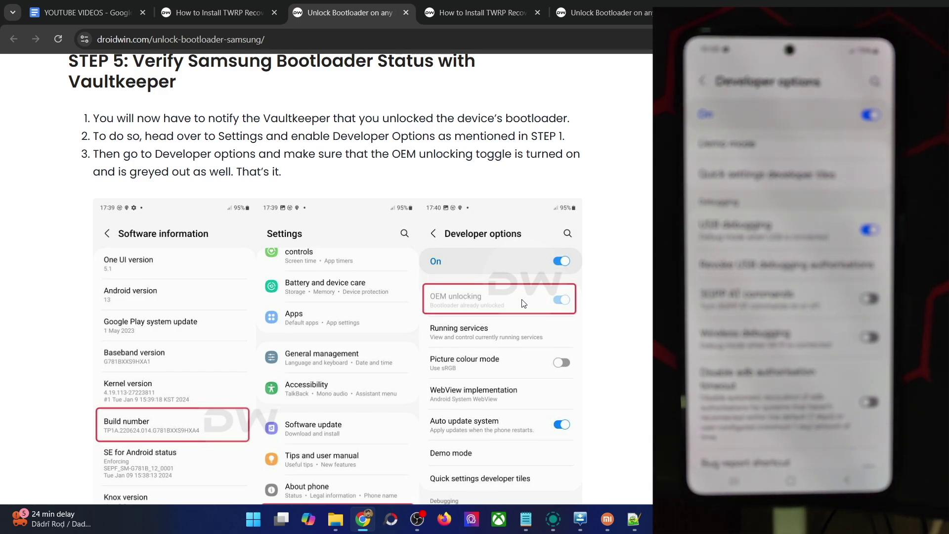
pyautogui.scroll(-8, 296, 150)
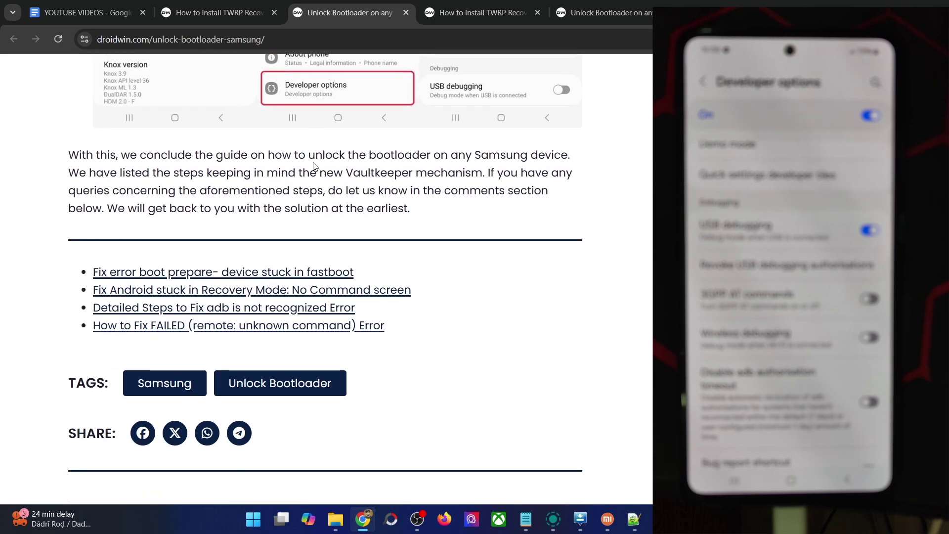
pyautogui.click(212, 13)
# - Open Step 2's vbmeta_patched.tar link in a new tab and view the GitHub releases page
pyautogui.scroll(-10, 236, 173)
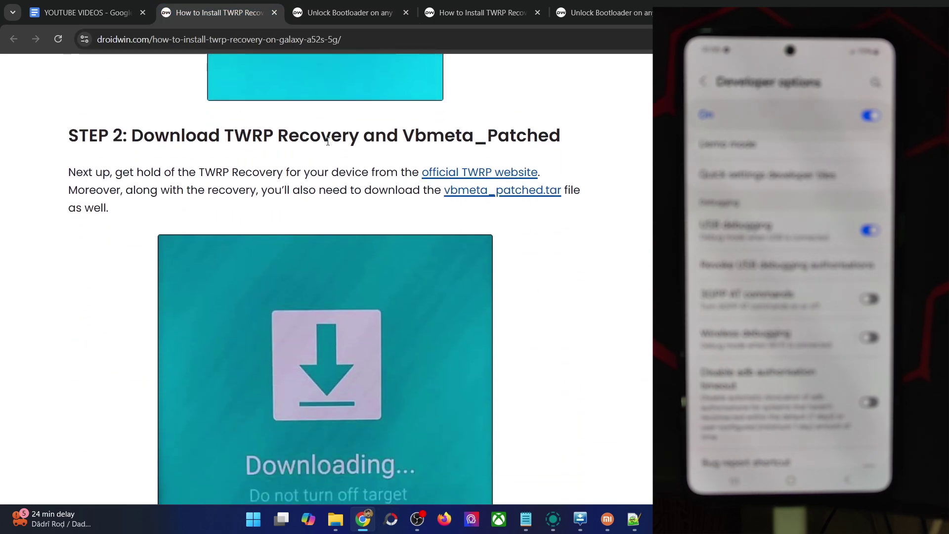
pyautogui.moveTo(403, 133); pyautogui.dragTo(560, 133)
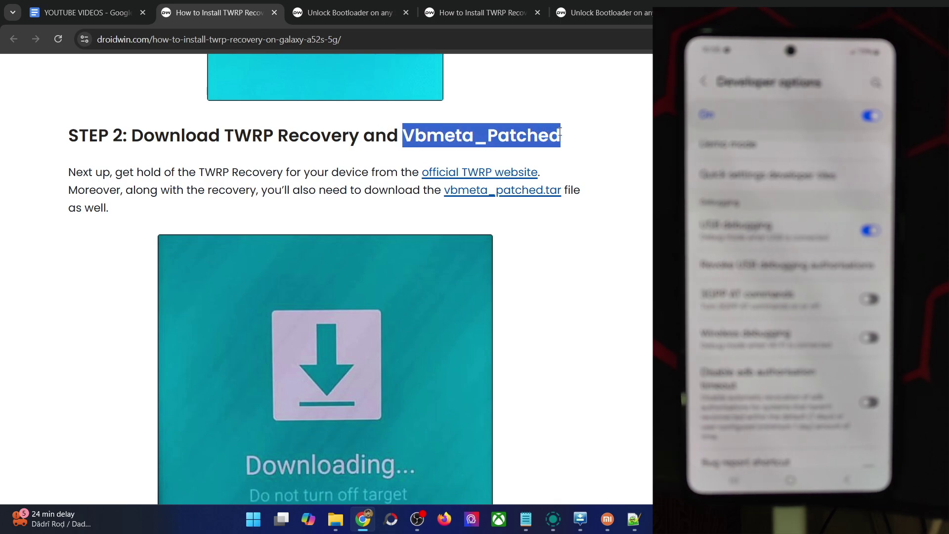
pyautogui.click(361, 165)
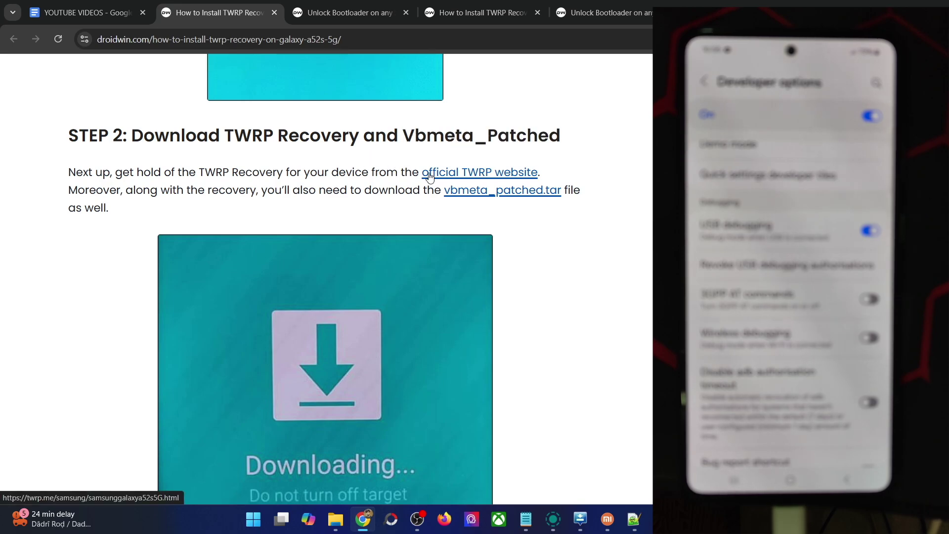
pyautogui.rightClick(457, 196)
pyautogui.click(475, 206)
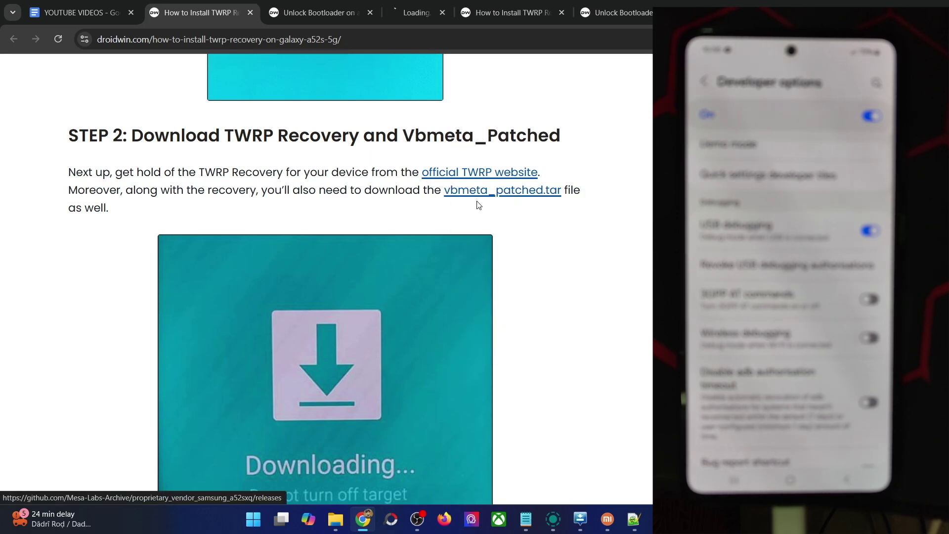
pyautogui.click(431, 5)
pyautogui.scroll(-3, 381, 152)
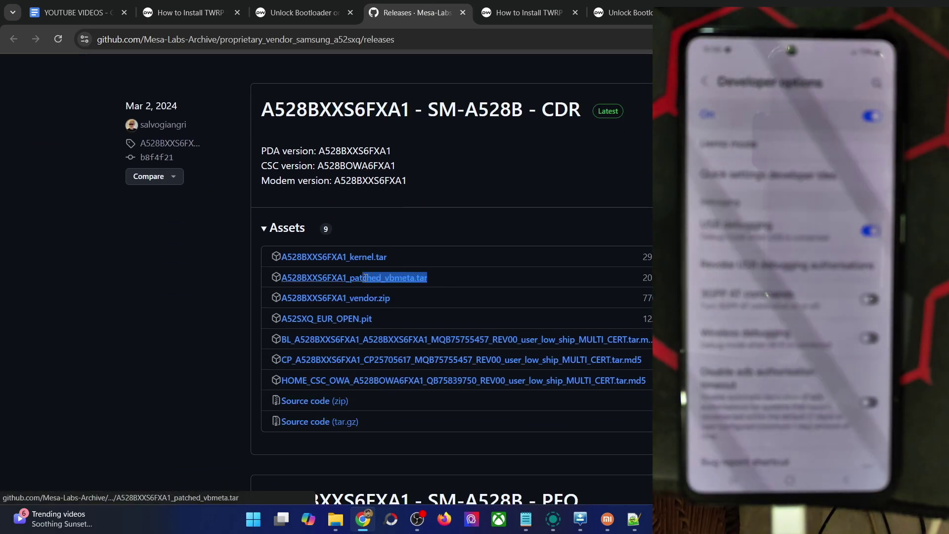
# - Open the official TWRP website link in a new tab and choose the Primary (Americas) mirror for a52sxq
pyautogui.click(307, 6)
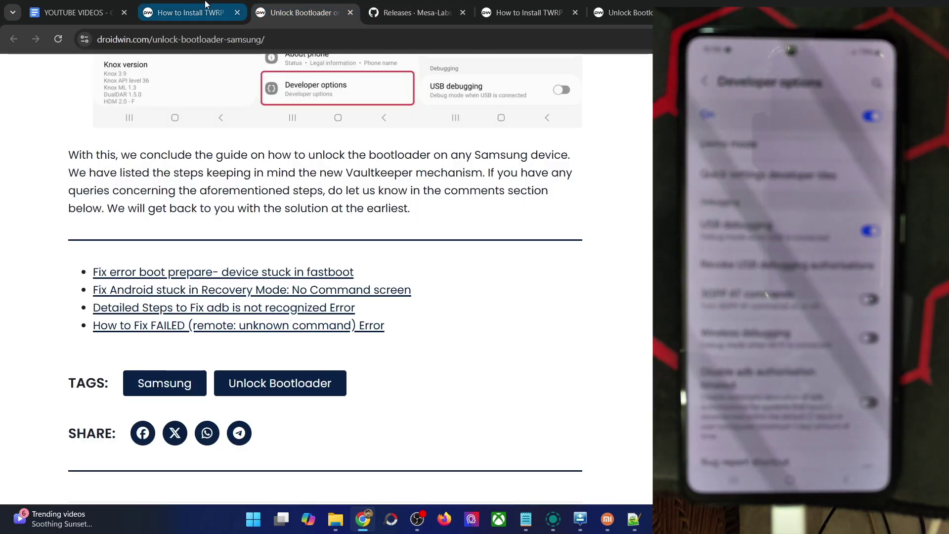
pyautogui.click(187, 12)
pyautogui.rightClick(438, 171)
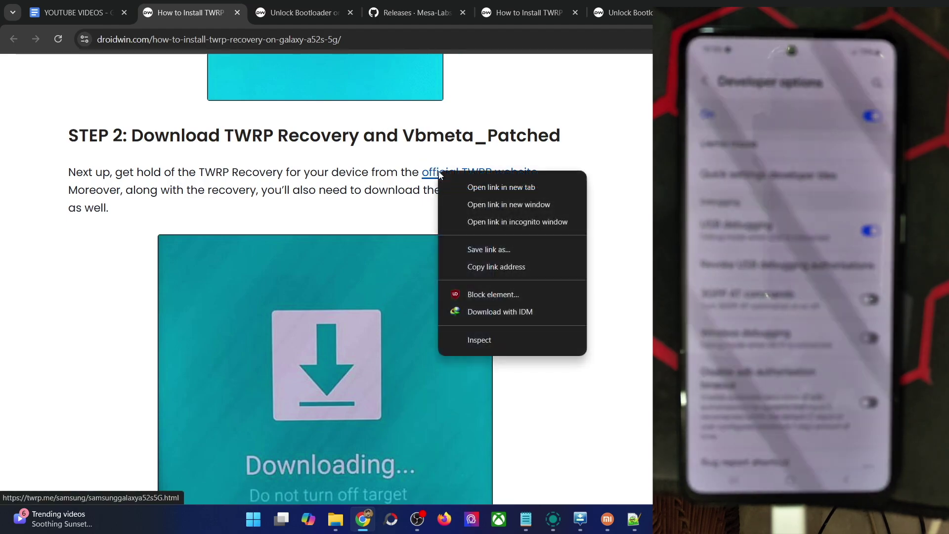
pyautogui.click(458, 185)
pyautogui.click(457, 20)
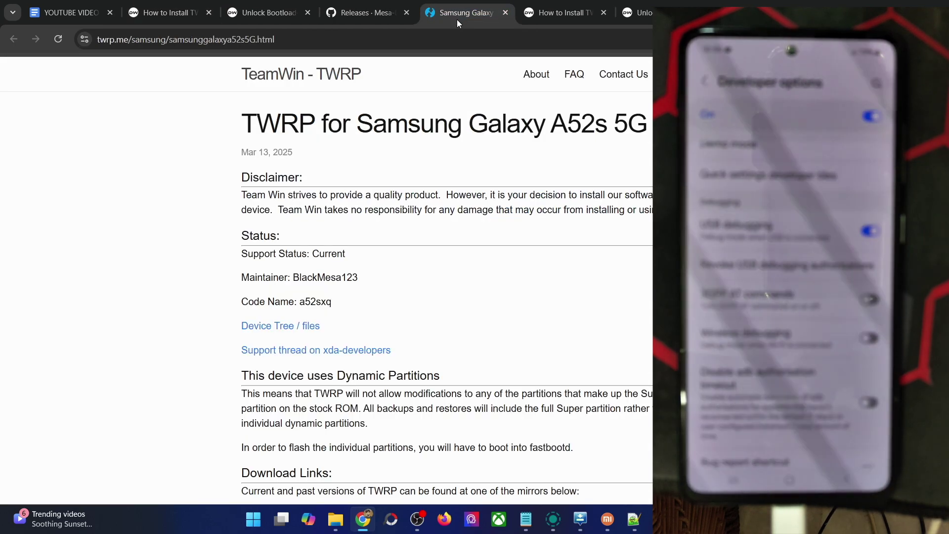
pyautogui.scroll(-2, 401, 207)
pyautogui.scroll(-3, 400, 207)
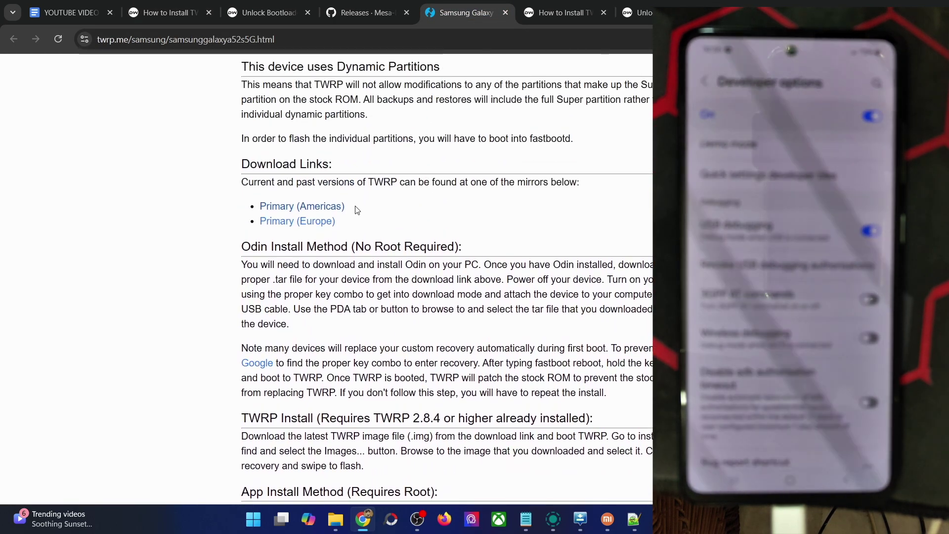
pyautogui.click(326, 207)
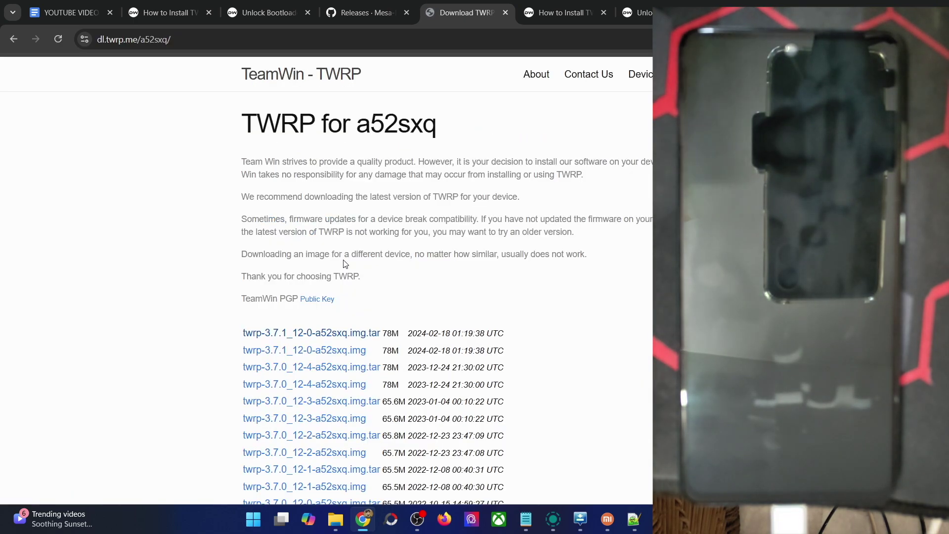
# - Confirm the patched vbmeta and TWRP tar files are in Downloads, then return to the TWRP guide
pyautogui.click(335, 519)
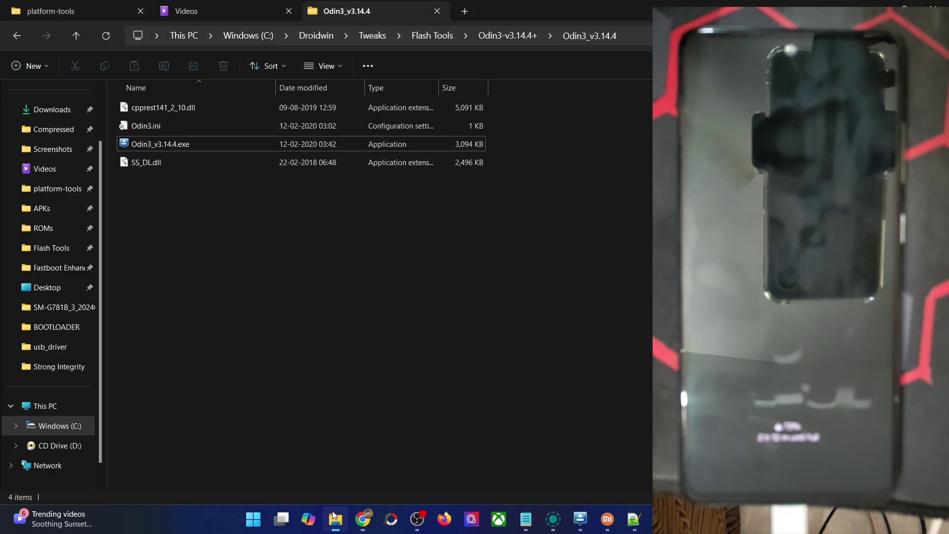
pyautogui.click(208, 11)
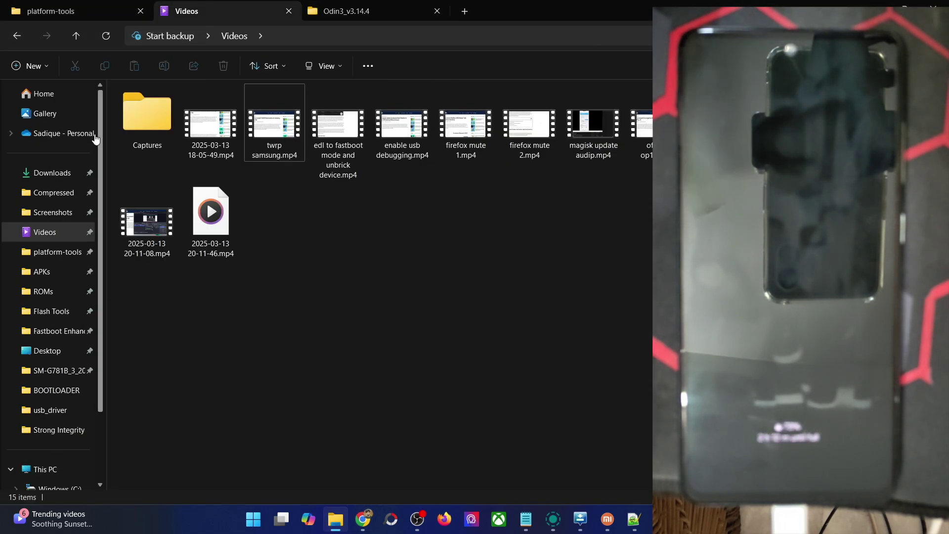
pyautogui.click(50, 212)
pyautogui.click(50, 192)
pyautogui.click(47, 175)
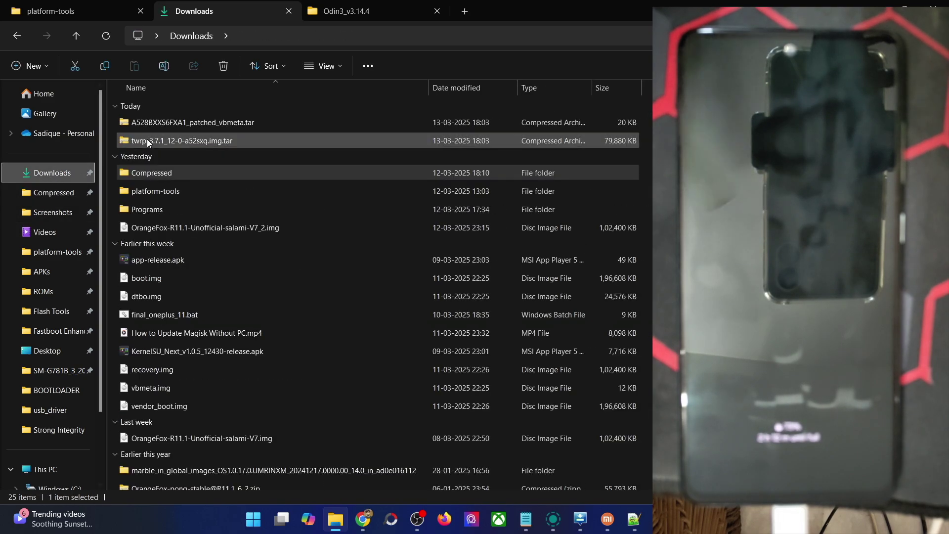
pyautogui.click(157, 126)
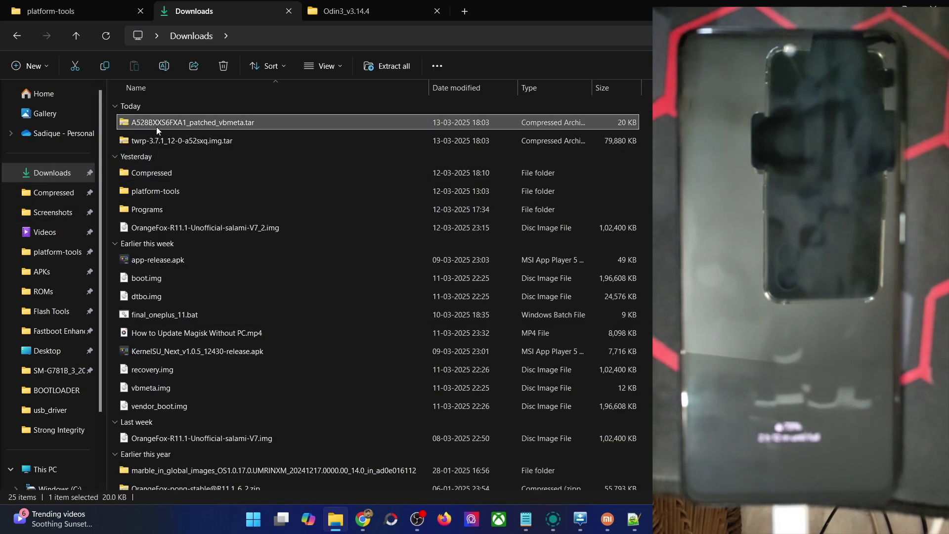
pyautogui.click(165, 142)
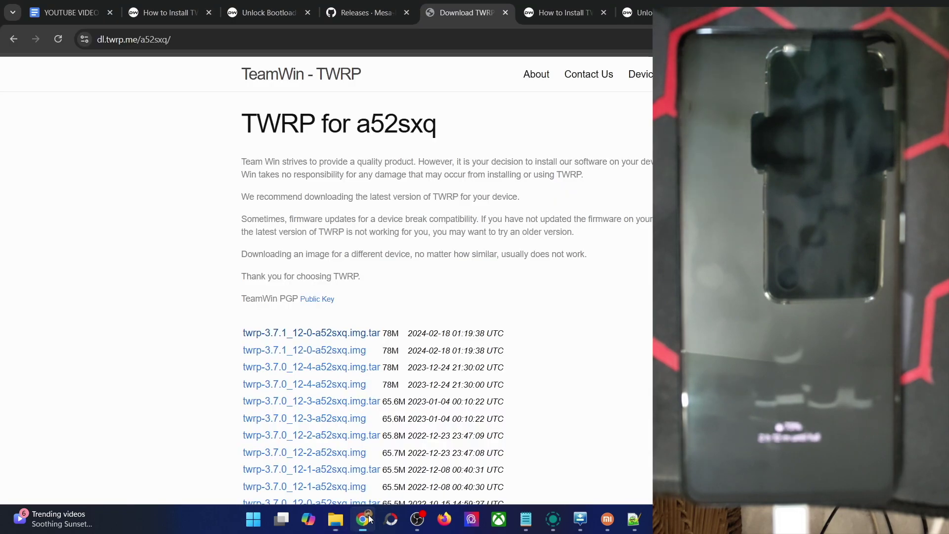
pyautogui.click(362, 519)
pyautogui.click(190, 7)
# - Zoom the TWRP guide out and check the files in the Odin3_v3.14.4 folder
pyautogui.scroll(-7, 214, 220)
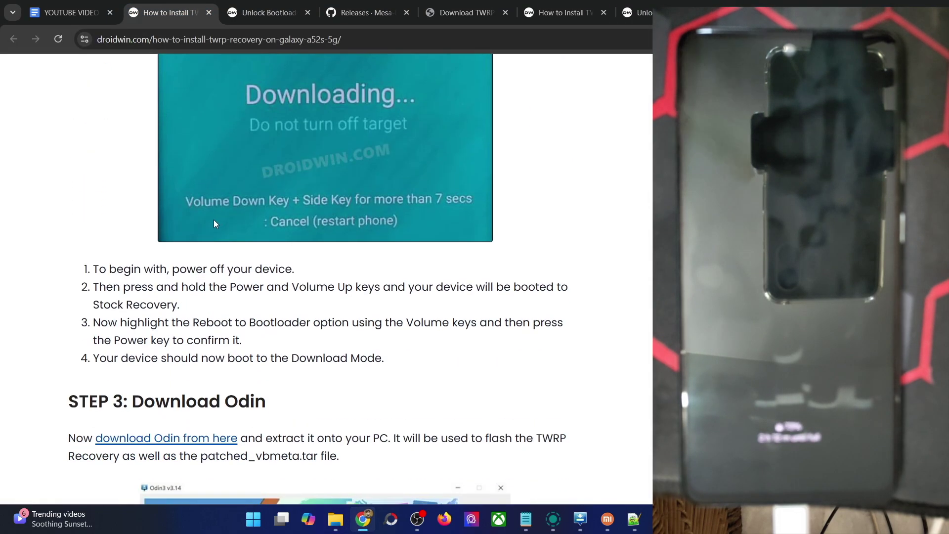
pyautogui.hotkey('ctrl', '-')
pyautogui.hotkey('ctrl', '-')
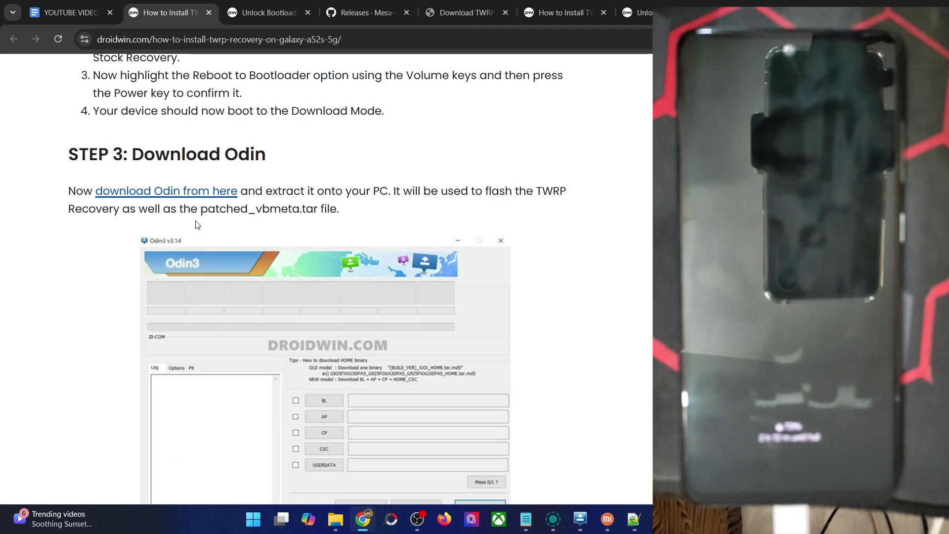
pyautogui.click(332, 528)
pyautogui.click(346, 11)
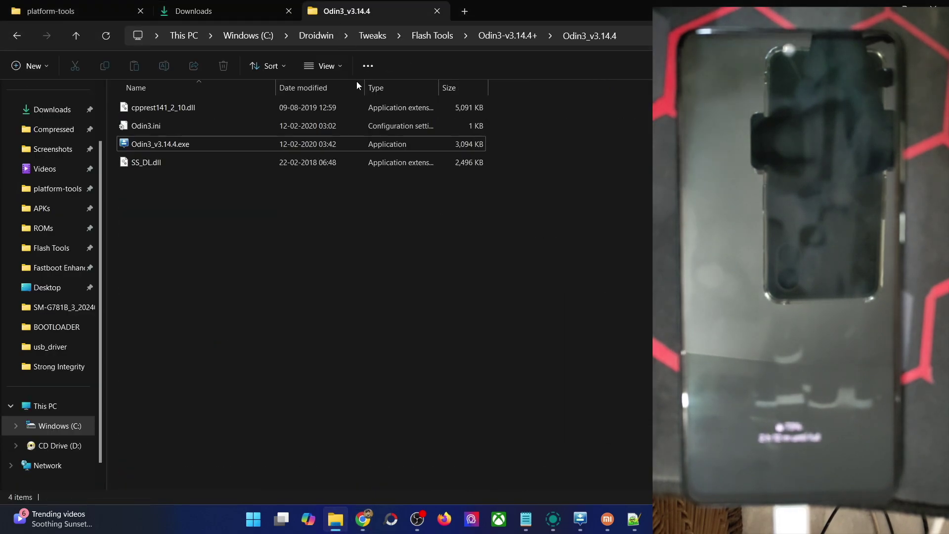
pyautogui.moveTo(525, 184); pyautogui.dragTo(447, 124)
pyautogui.click(393, 289)
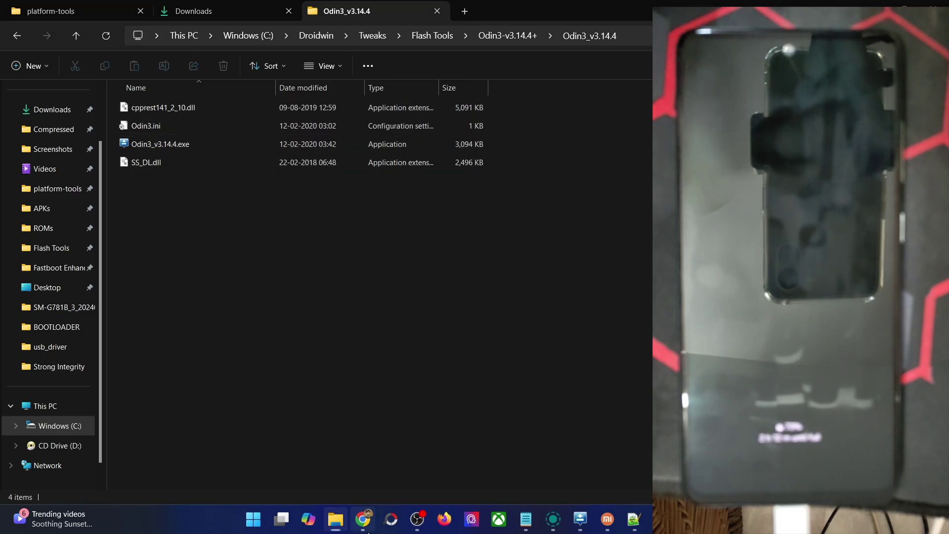
pyautogui.click(362, 519)
# - Open the 'How to Boot any Samsung Device to Download Mode' guide in a new tab at its ADB section
pyautogui.scroll(-8, 246, 263)
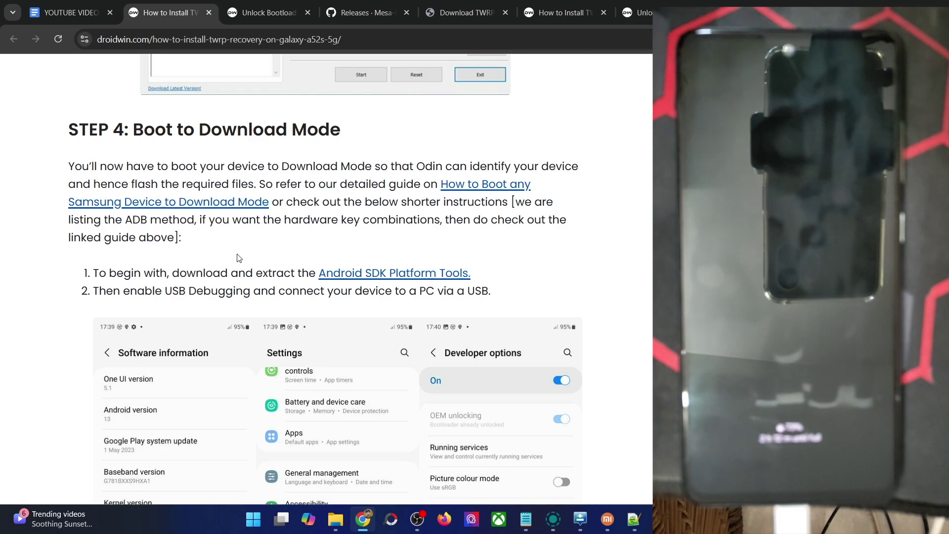
pyautogui.rightClick(241, 205)
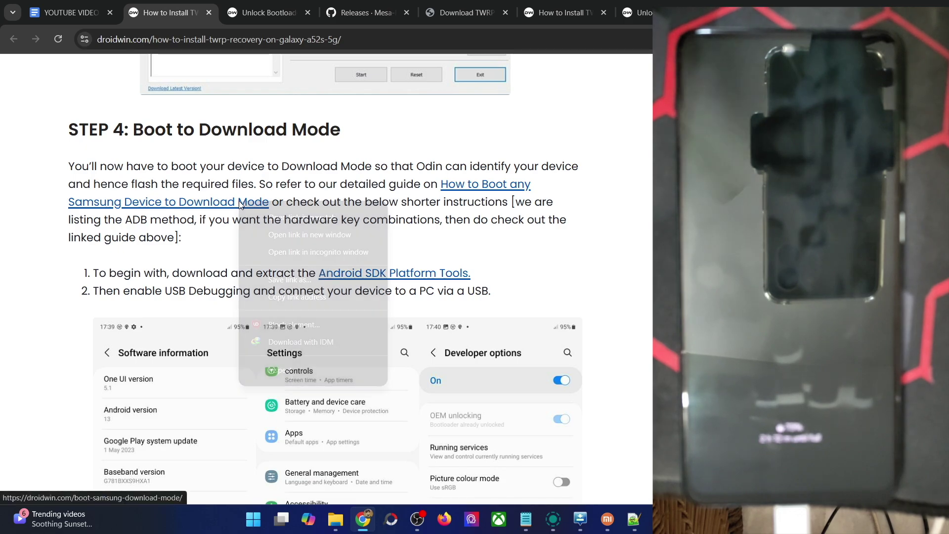
pyautogui.click(253, 212)
pyautogui.click(495, 10)
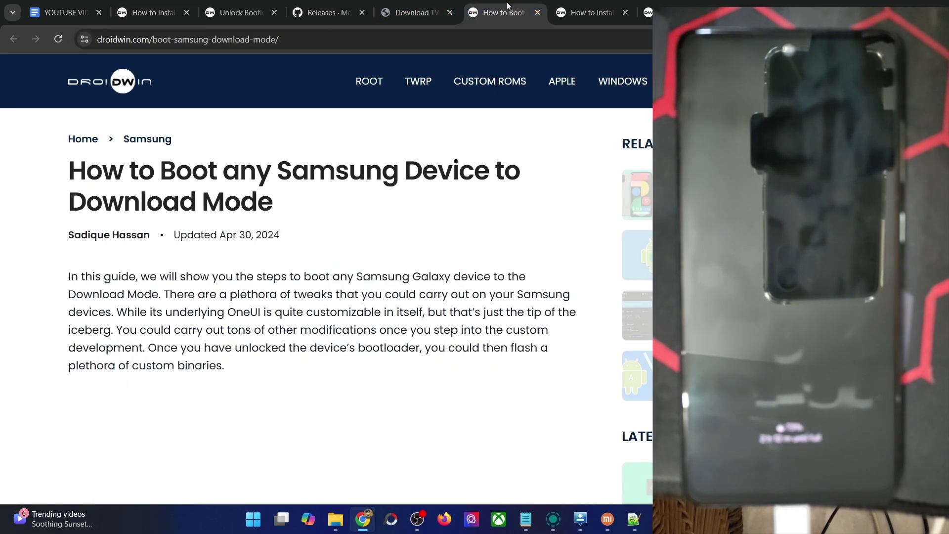
pyautogui.scroll(-14, 458, 117)
pyautogui.scroll(-2, 459, 117)
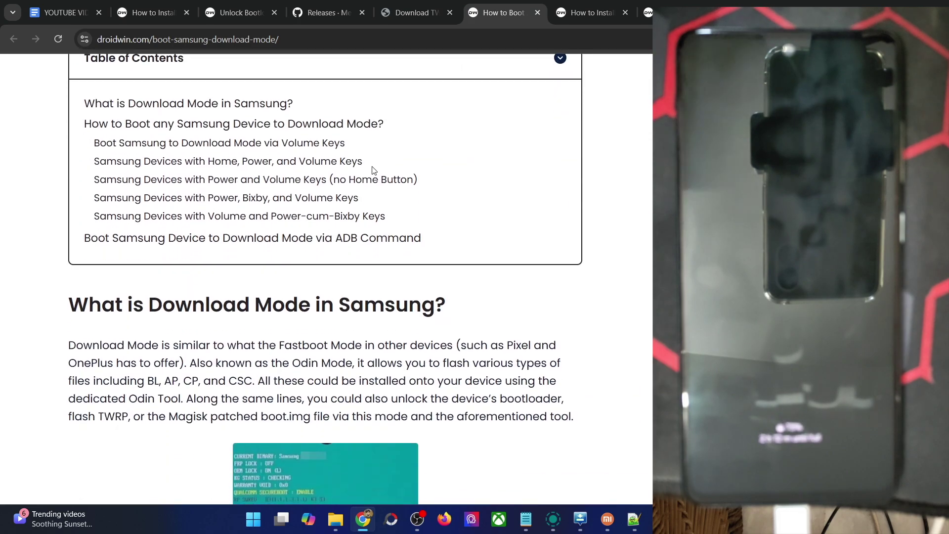
pyautogui.click(313, 237)
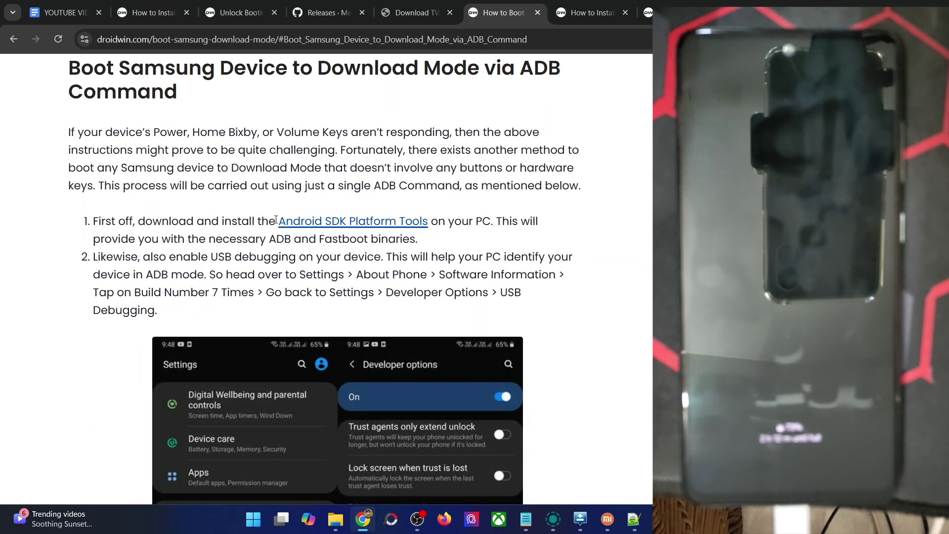
# - Confirm the Android SDK platform-tools files already exist in the local platform-tools folder
pyautogui.moveTo(275, 220); pyautogui.dragTo(428, 221)
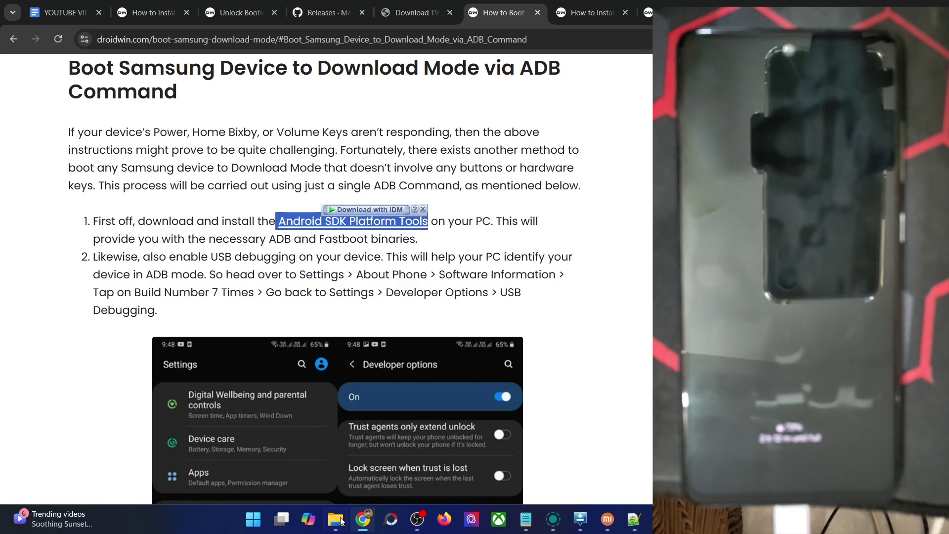
pyautogui.click(341, 519)
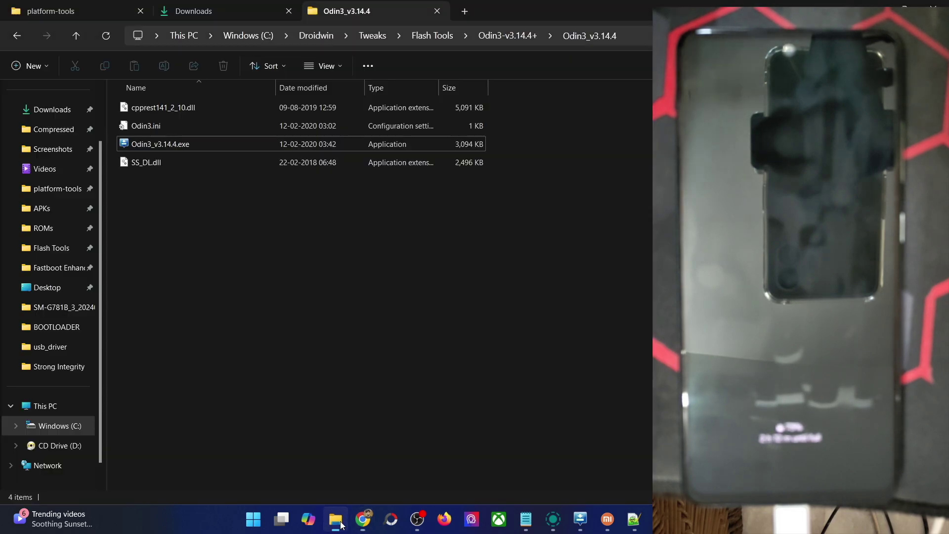
pyautogui.click(79, 10)
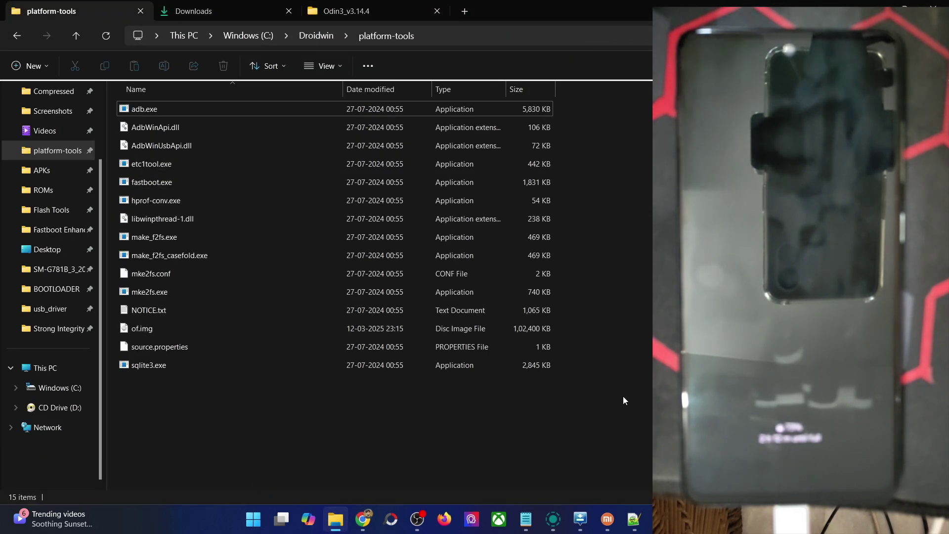
pyautogui.moveTo(623, 396); pyautogui.dragTo(320, 97)
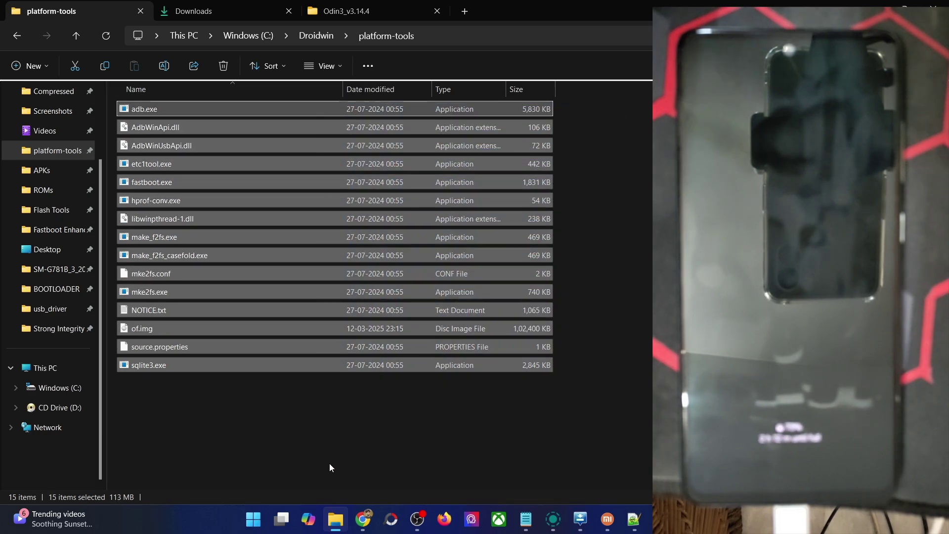
pyautogui.click(362, 519)
pyautogui.scroll(-2, 270, 259)
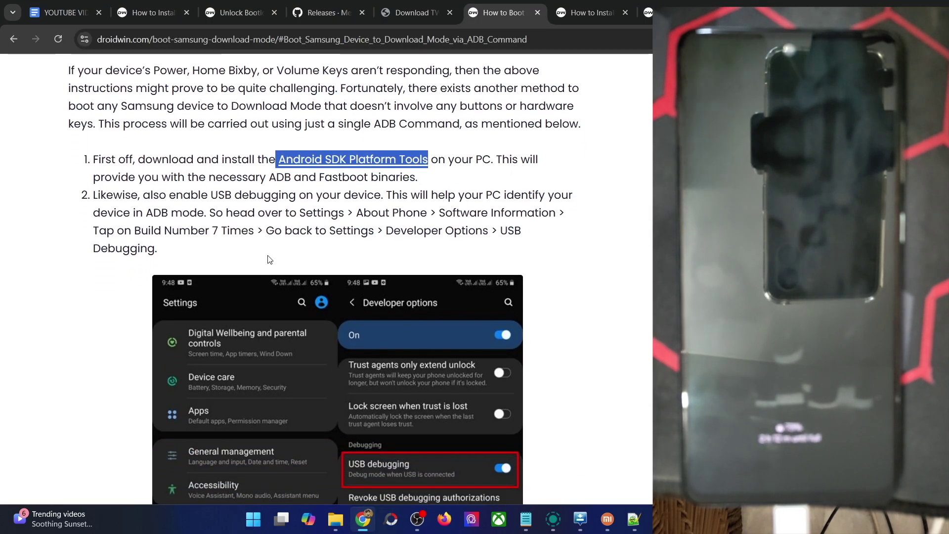
pyautogui.click(263, 211)
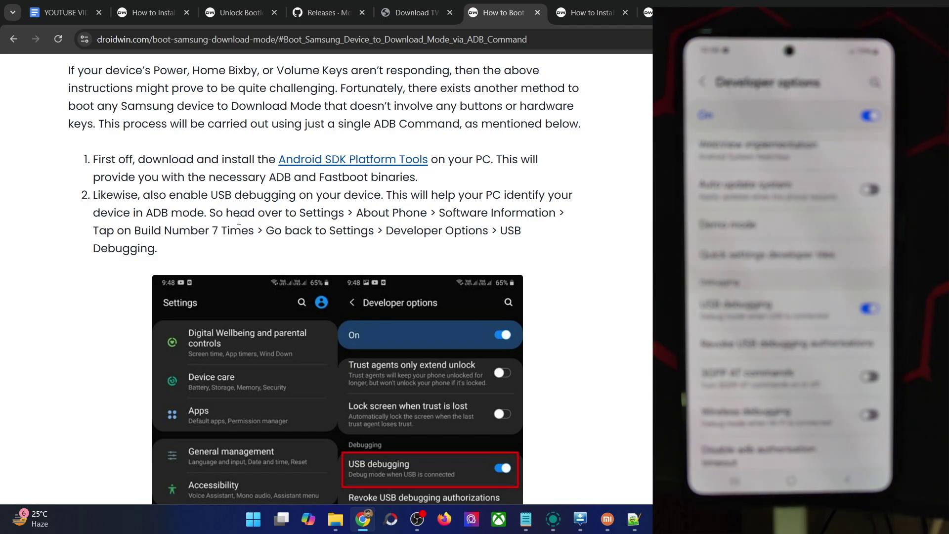
# - Open a Command Prompt in the platform-tools folder via 'cmd' in the address bar
pyautogui.click(330, 527)
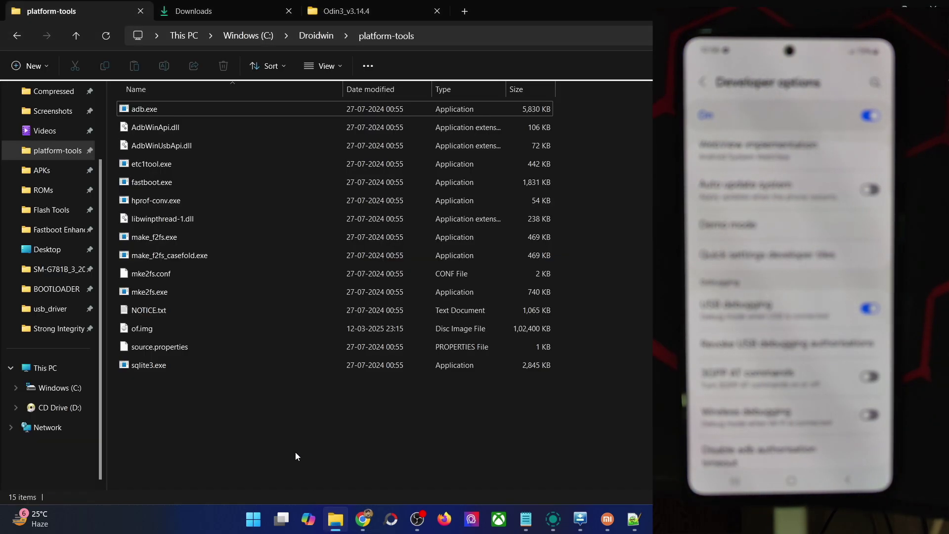
pyautogui.click(451, 36)
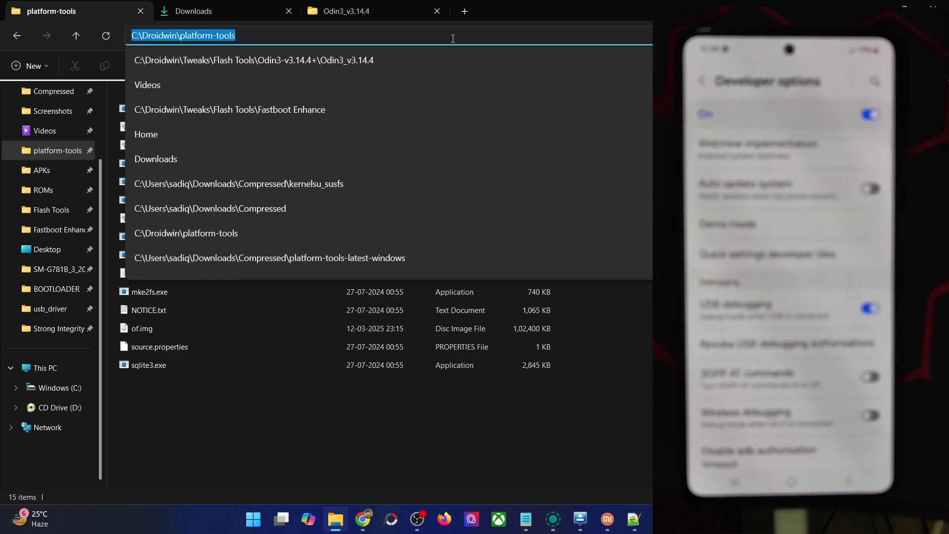
pyautogui.write('cmd')
pyautogui.press('Return')
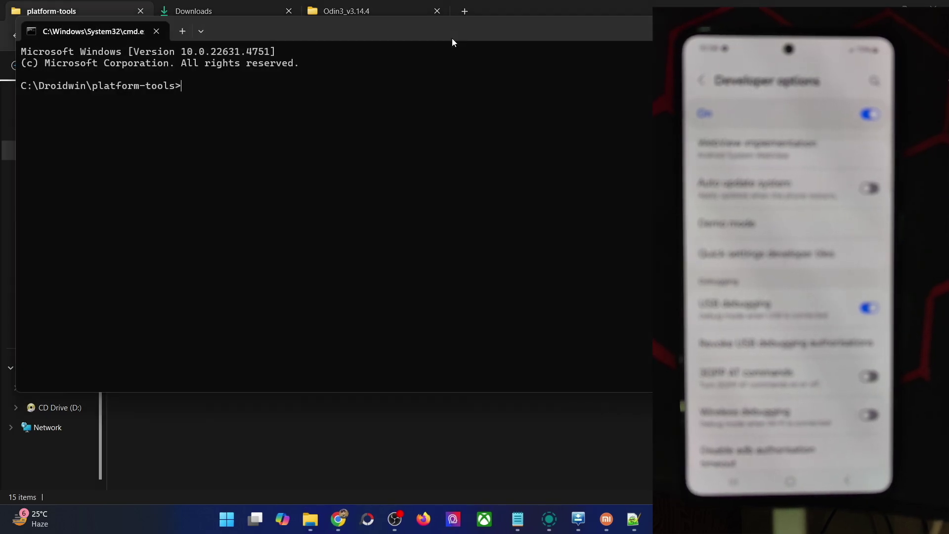
# - Run 'adb devices' to confirm the phone is listed, then 'adb reboot download'
pyautogui.write('adb devices')
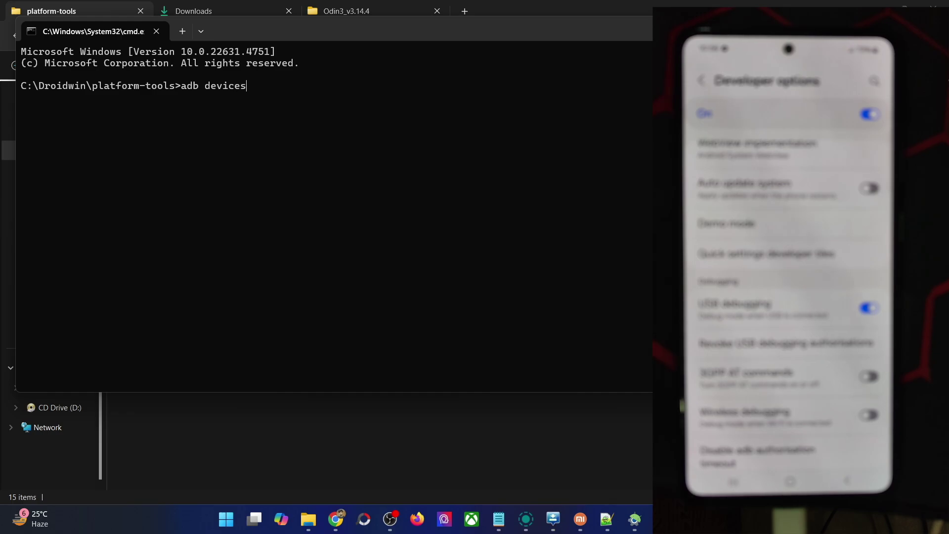
pyautogui.press('Return')
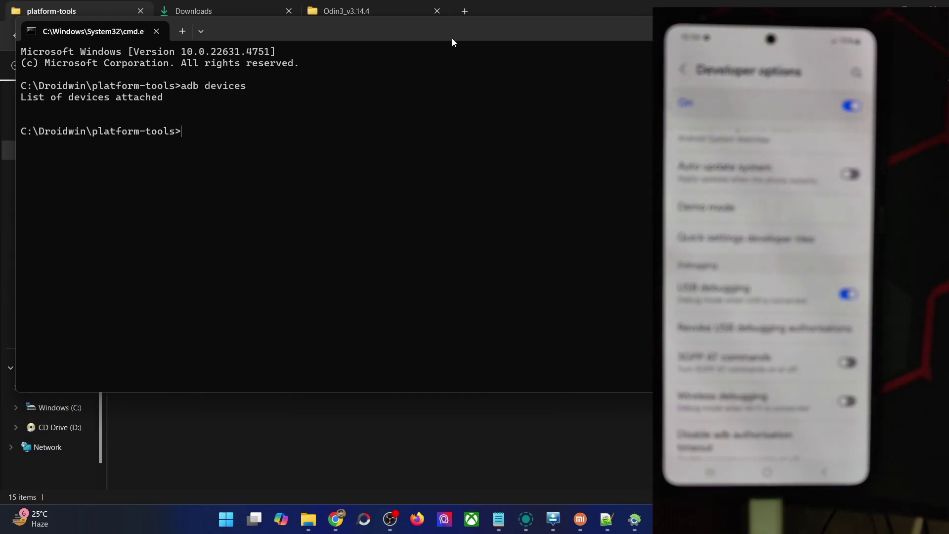
pyautogui.press('Return')
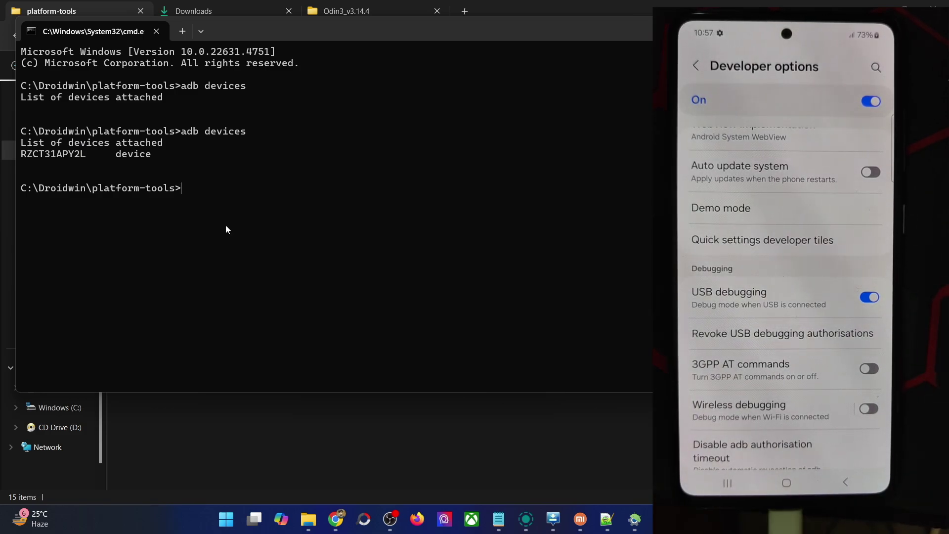
pyautogui.write('adb reboot dow')
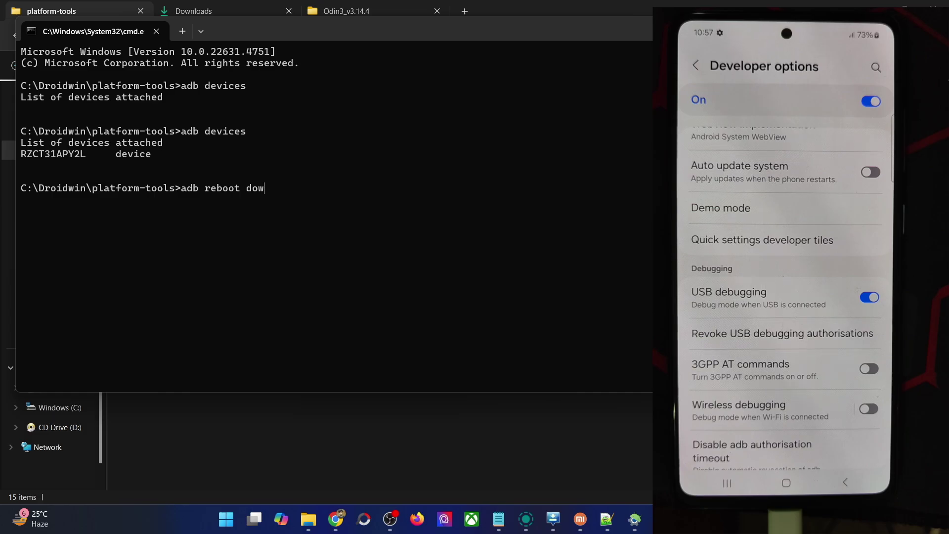
pyautogui.write('nload')
pyautogui.press('Return')
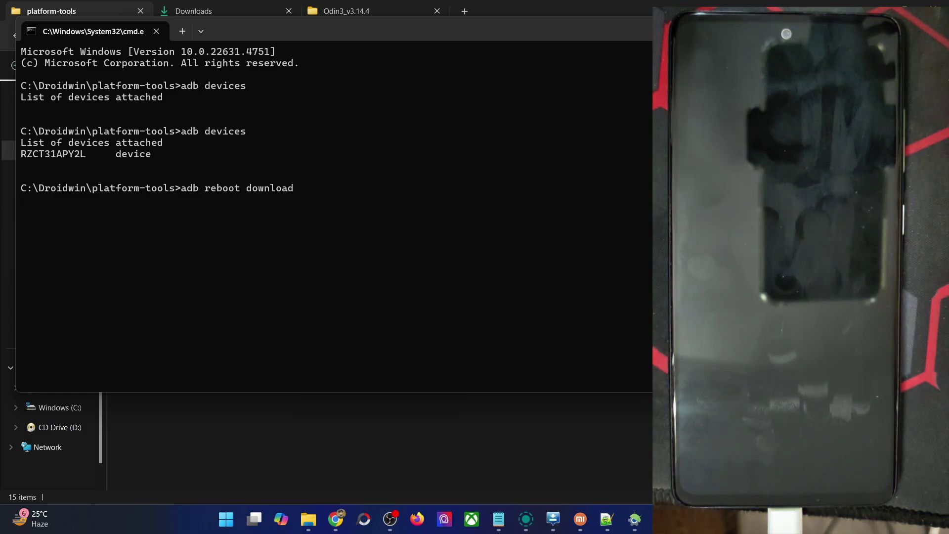
# - Scroll the 'How to Install' TWRP guide to Step 5, installing TWRP with Odin
pyautogui.click(333, 514)
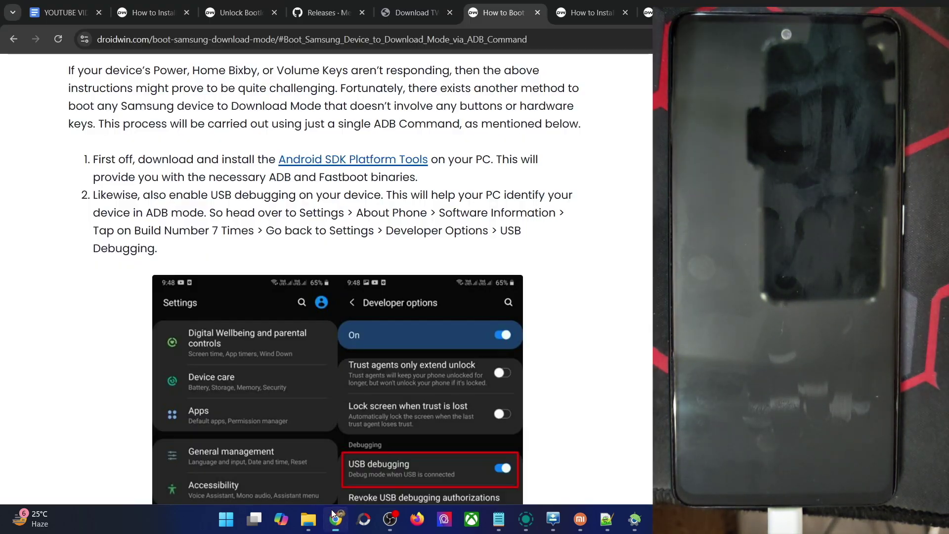
pyautogui.scroll(-2, 272, 365)
pyautogui.click(168, 10)
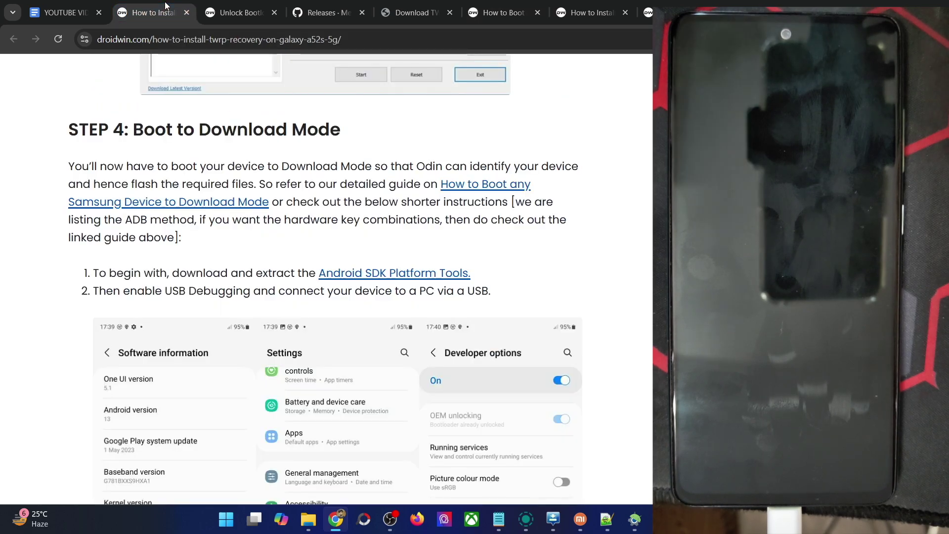
pyautogui.scroll(-5, 250, 154)
pyautogui.scroll(-10, 250, 203)
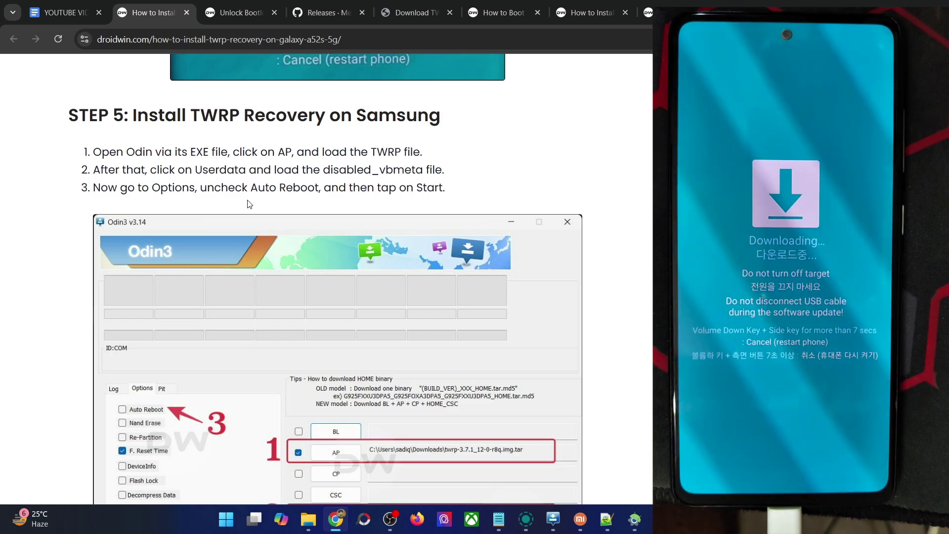
pyautogui.click(310, 518)
# - Close the two leftover Odin3 windows and launch a fresh Odin3 from Odin3_v3.14.4
pyautogui.moveTo(556, 524)
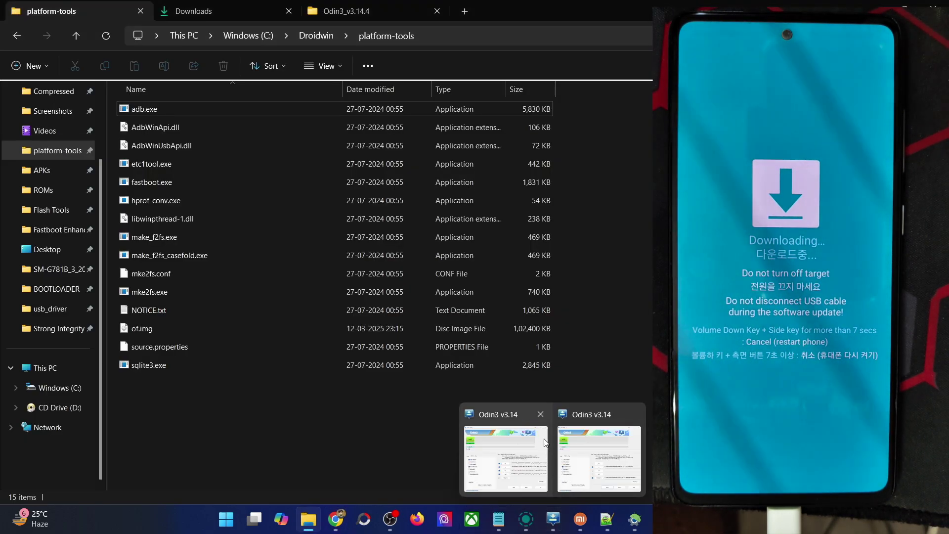
pyautogui.click(540, 414)
pyautogui.click(587, 414)
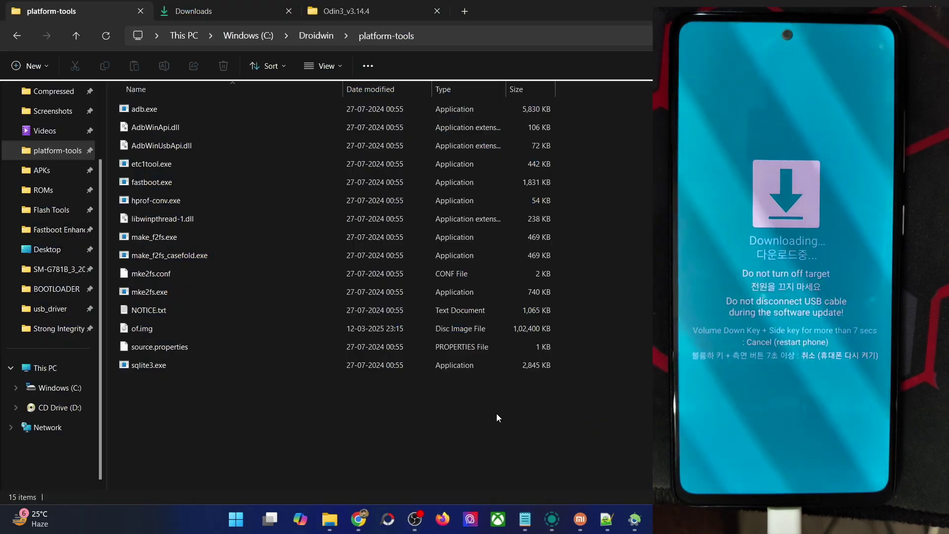
pyautogui.click(405, 6)
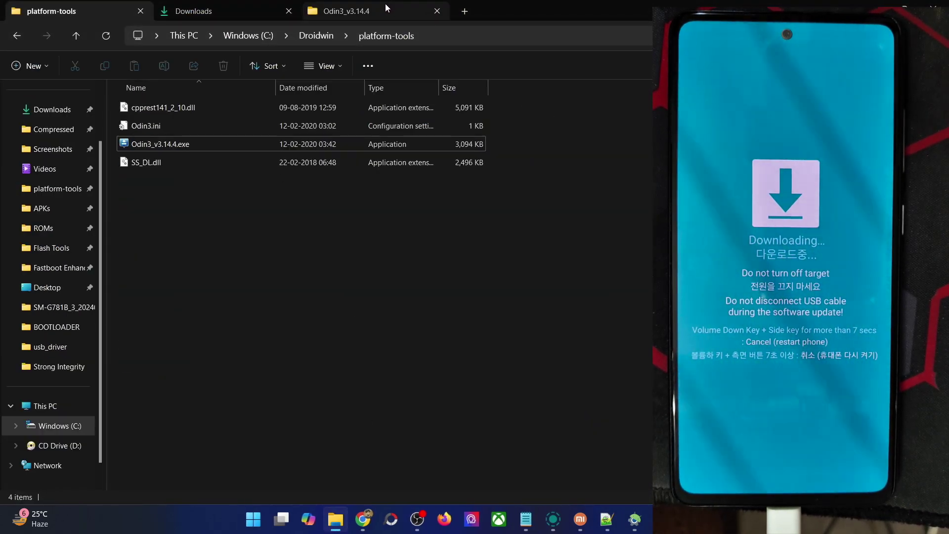
pyautogui.doubleClick(216, 143)
pyautogui.click(574, 371)
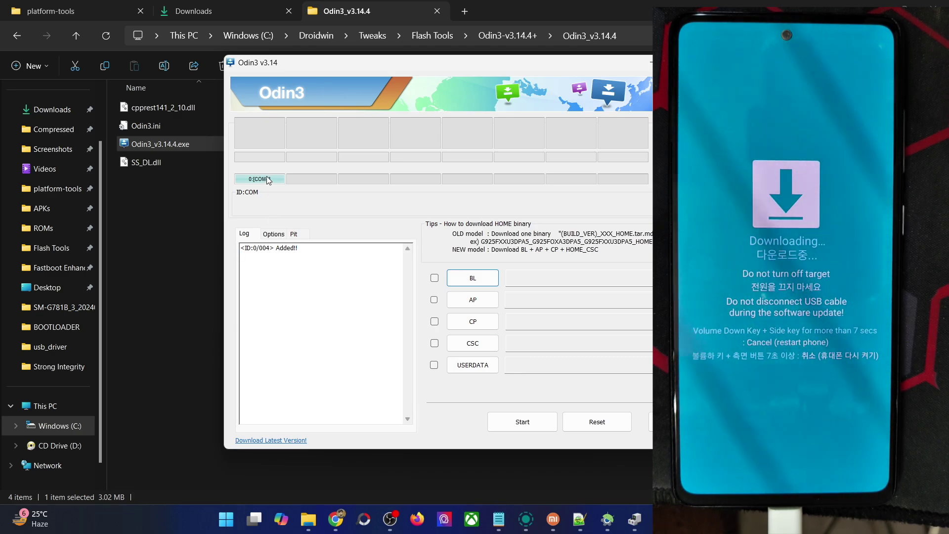
# - Untick Auto Reboot, load twrp-3.7.1_12-0-a52sxq.img.tar as AP and A528BXXS6FXA1_patched_vbmeta.tar as USERDATA
pyautogui.click(274, 233)
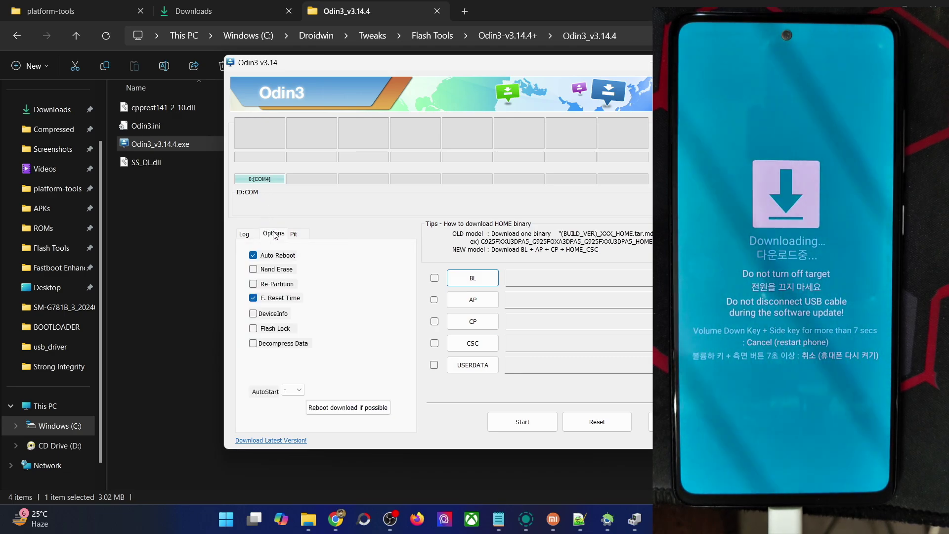
pyautogui.click(253, 255)
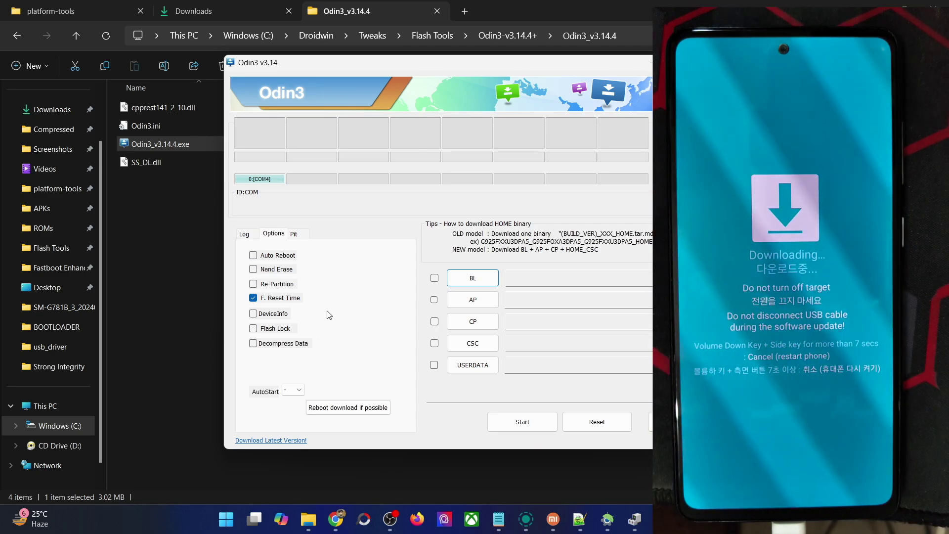
pyautogui.click(467, 300)
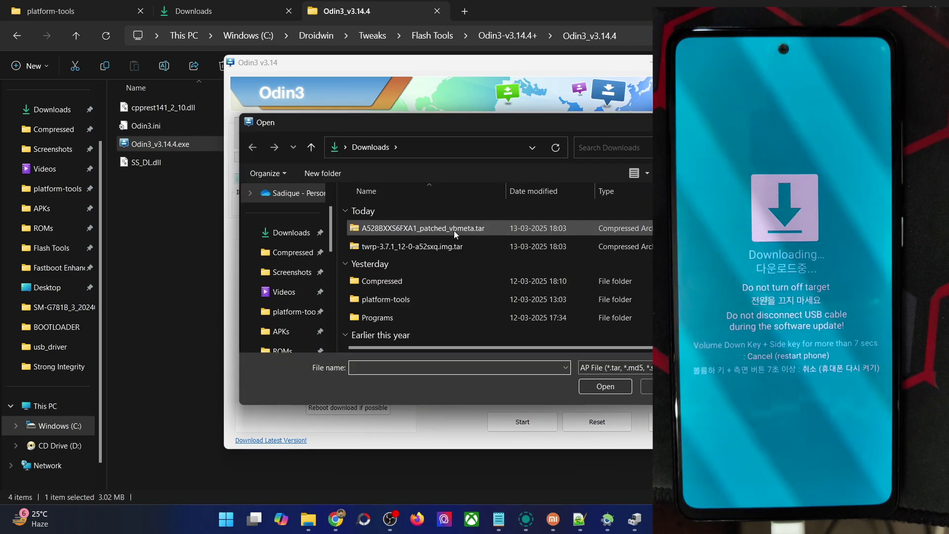
pyautogui.click(439, 243)
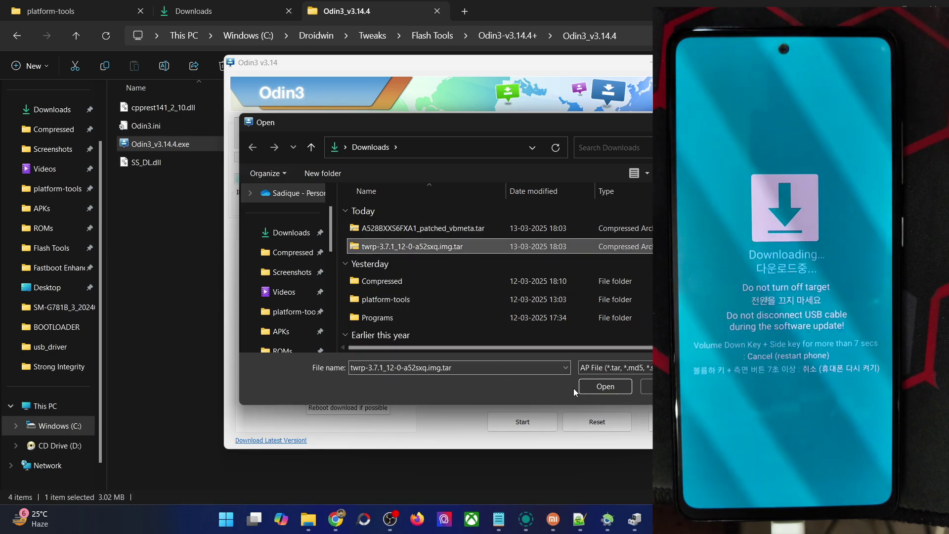
pyautogui.click(602, 388)
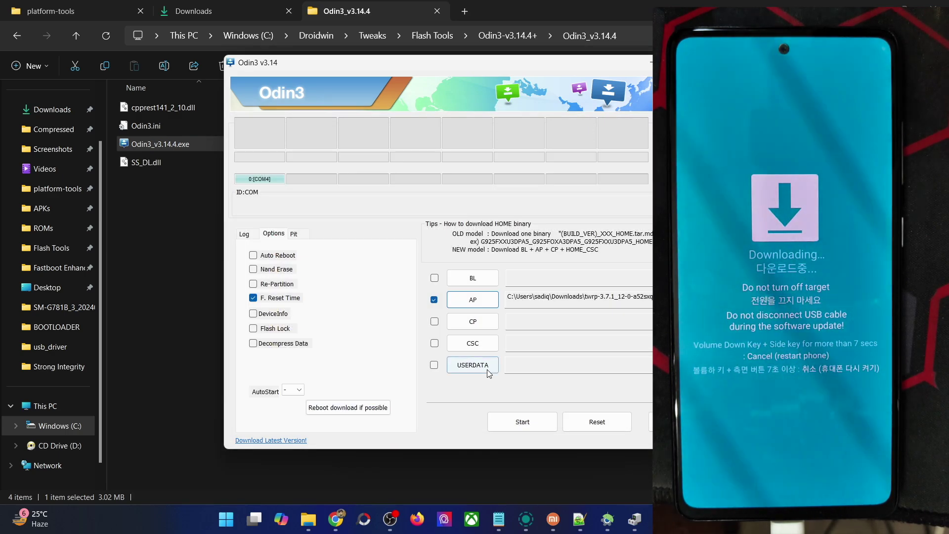
pyautogui.click(488, 369)
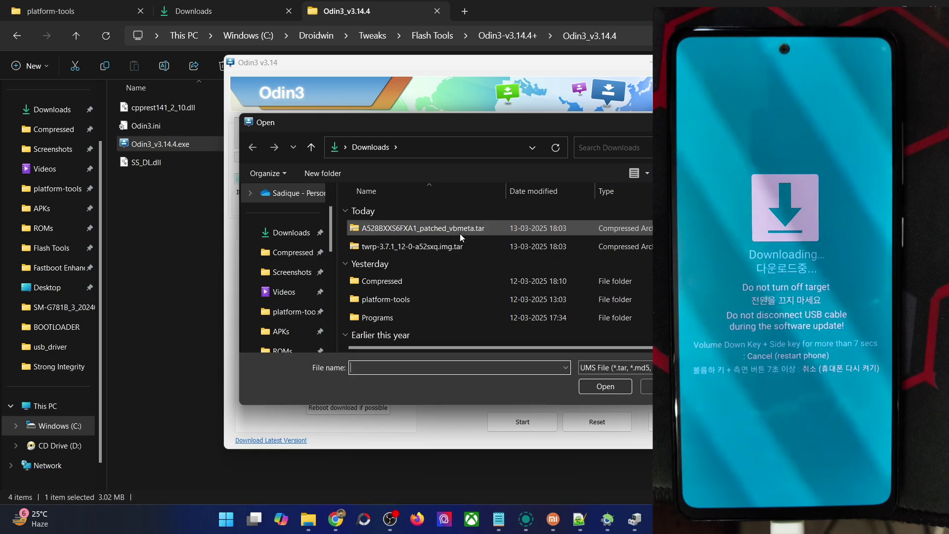
pyautogui.click(460, 233)
pyautogui.click(601, 385)
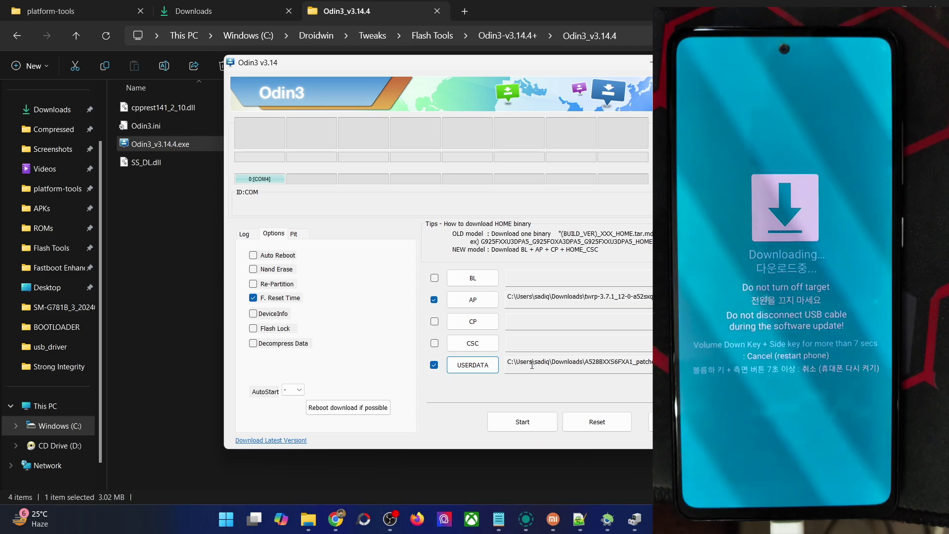
# - Start the Odin3 flash of TWRP and patched vbmeta and wait for PASS
pyautogui.click(517, 424)
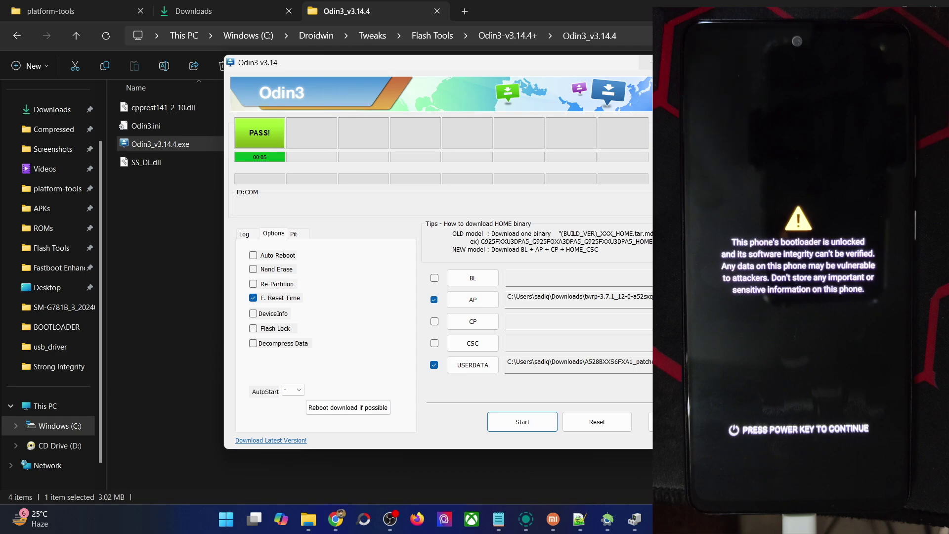
# - Close Odin3 and select Magisk.zip in the APKs folder to copy it
pyautogui.hotkey('alt', 'F4')
pyautogui.click(311, 249)
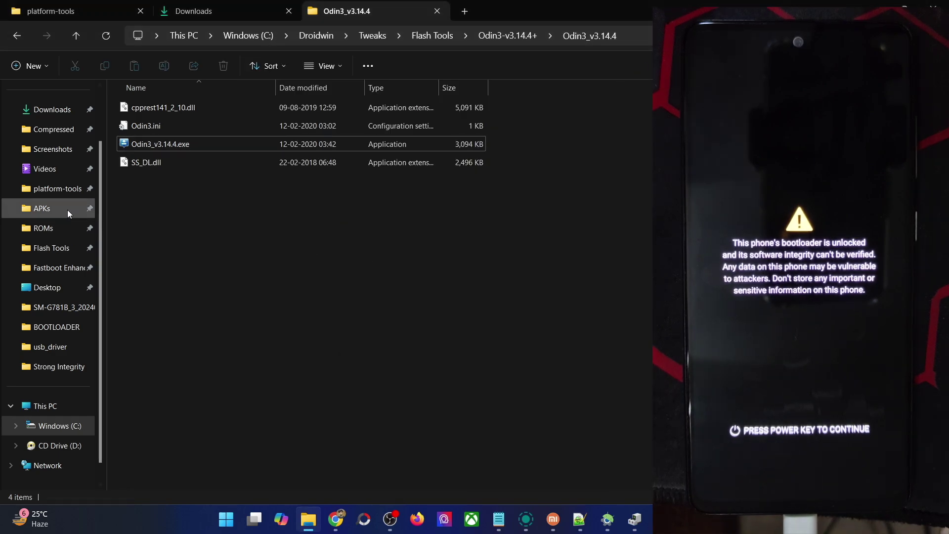
pyautogui.click(55, 208)
pyautogui.click(149, 186)
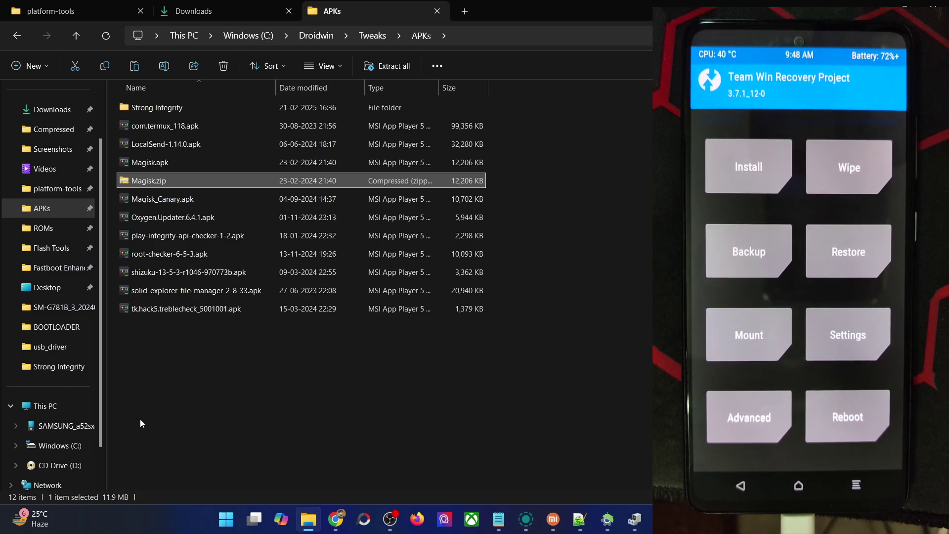
# - Check the SAMSUNG_a52sxq Internal Storage is empty, then go to the platform-tools folder
pyautogui.click(69, 425)
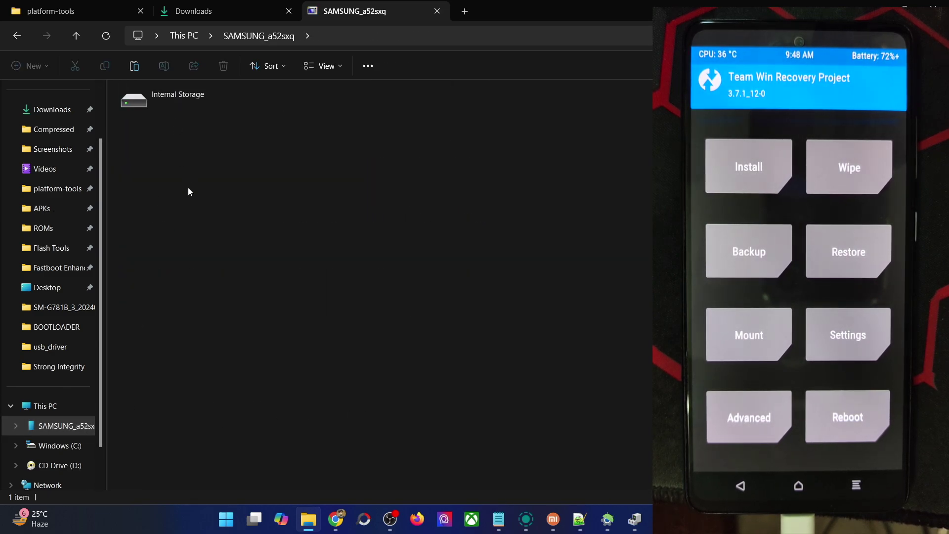
pyautogui.doubleClick(190, 111)
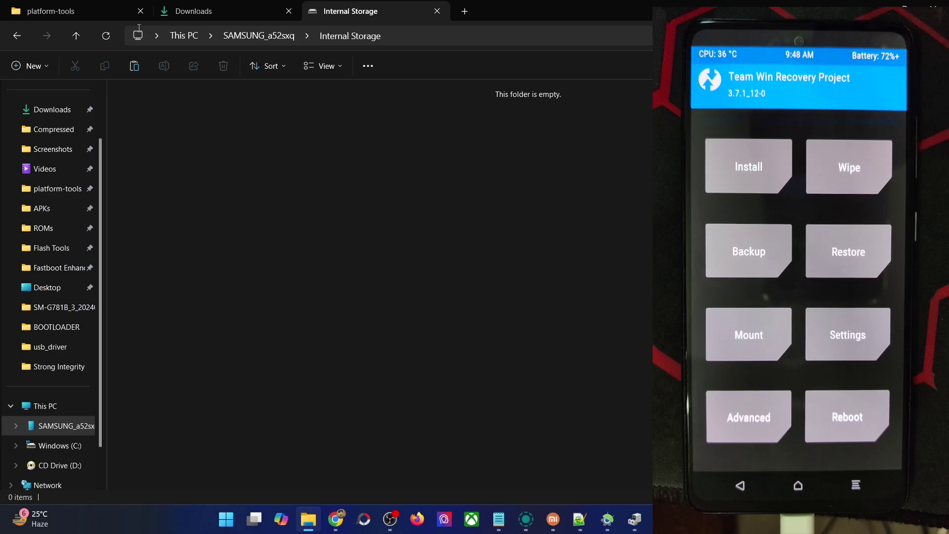
pyautogui.click(17, 36)
pyautogui.click(270, 201)
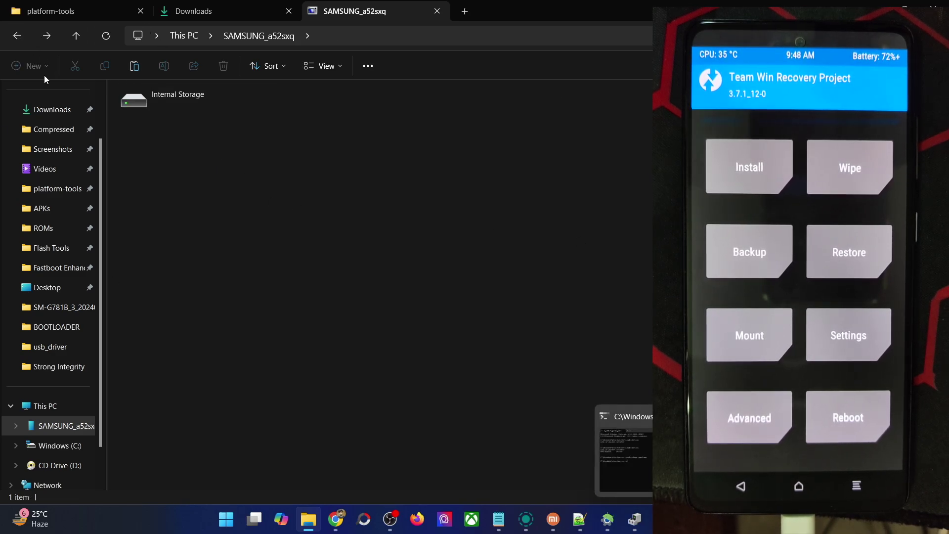
pyautogui.click(79, 16)
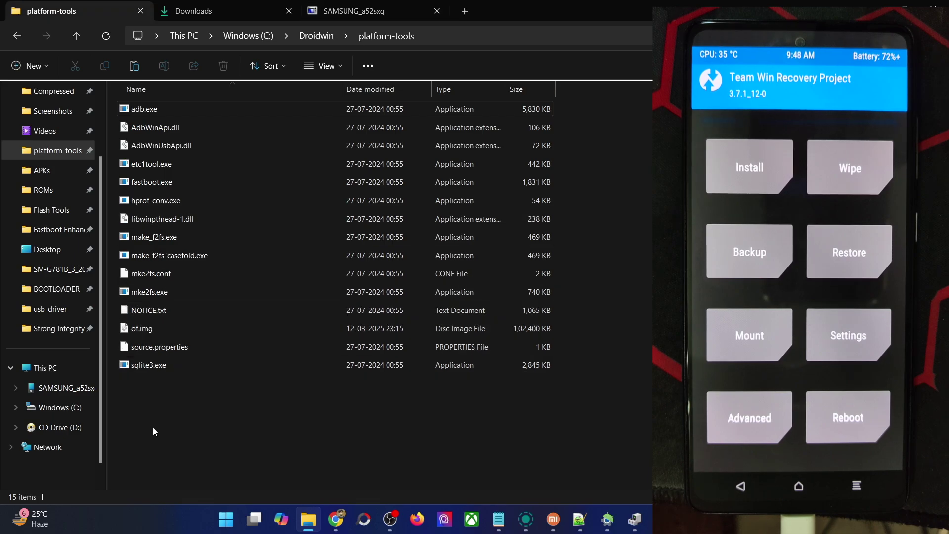
# - Paste Magisk.zip into platform-tools and run 'adb push Magisk.zip /sdcard' to send it to the phone
pyautogui.hotkey('ctrl', 'v')
pyautogui.click(185, 417)
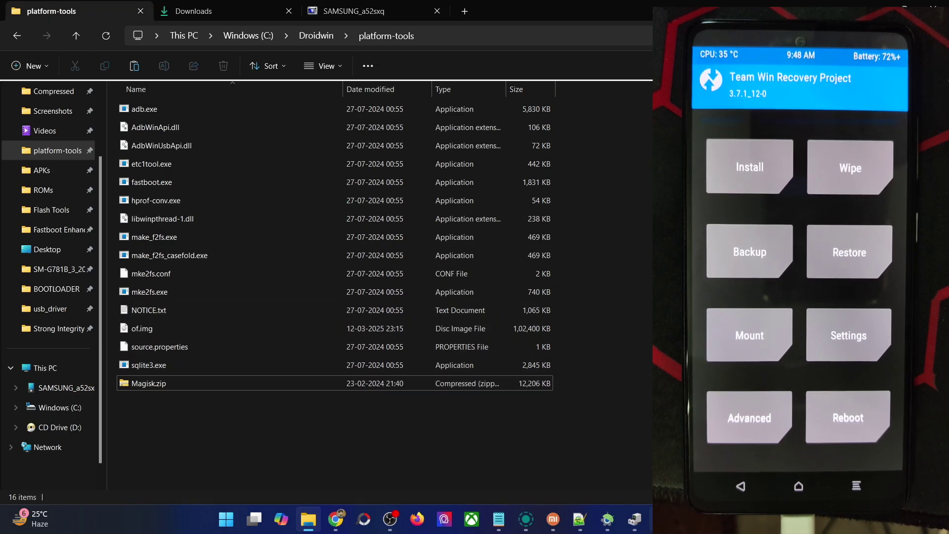
pyautogui.hotkey('alt', 'Tab')
pyautogui.write('adb')
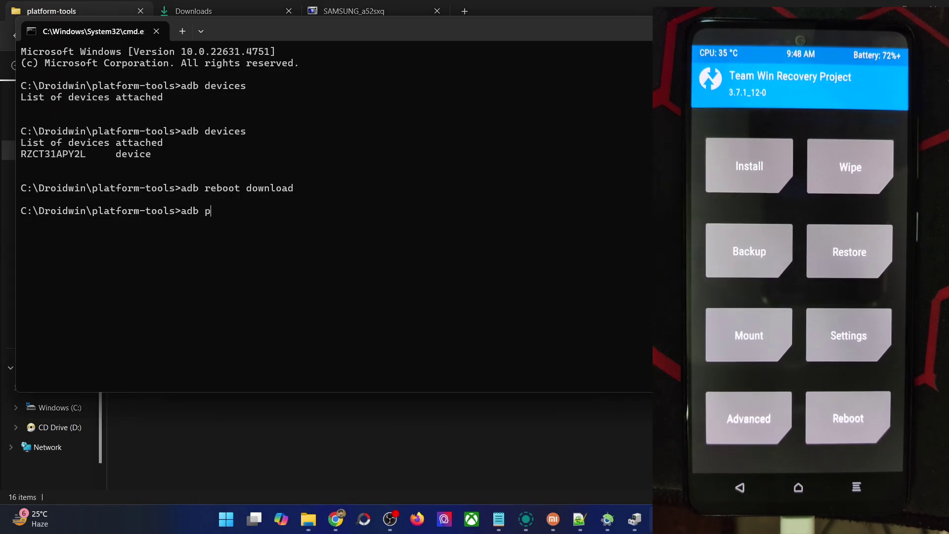
pyautogui.write(' push Ma')
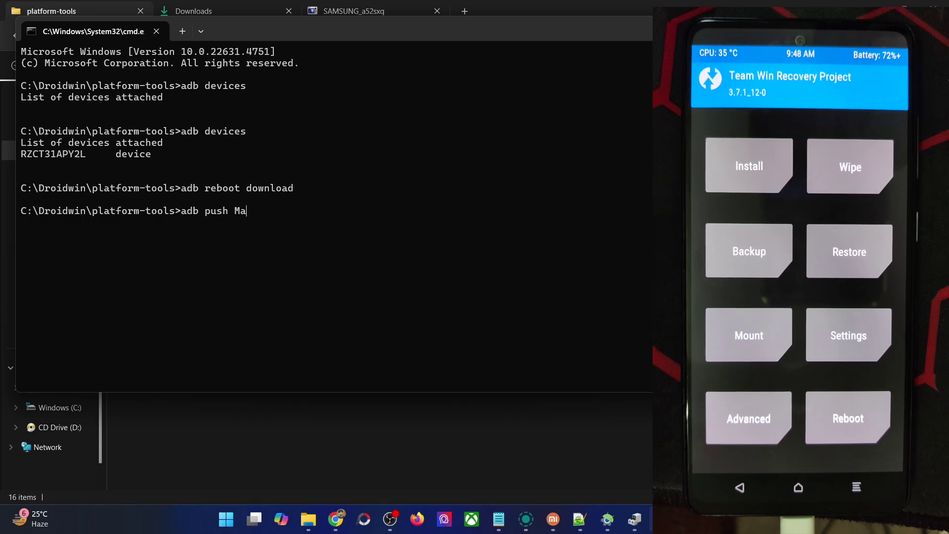
pyautogui.write('gisk.z')
pyautogui.press('BackSpace')
pyautogui.press('BackSpace')
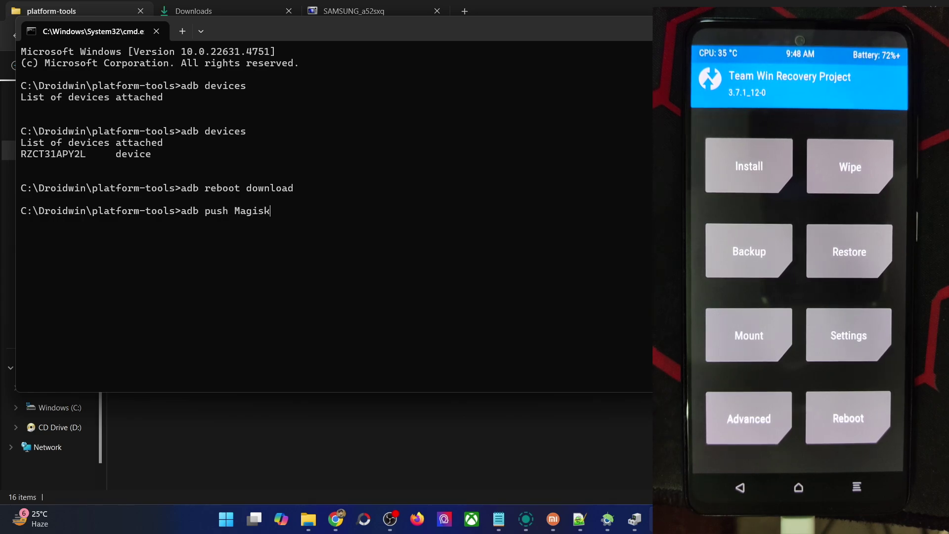
pyautogui.write('.zip /s')
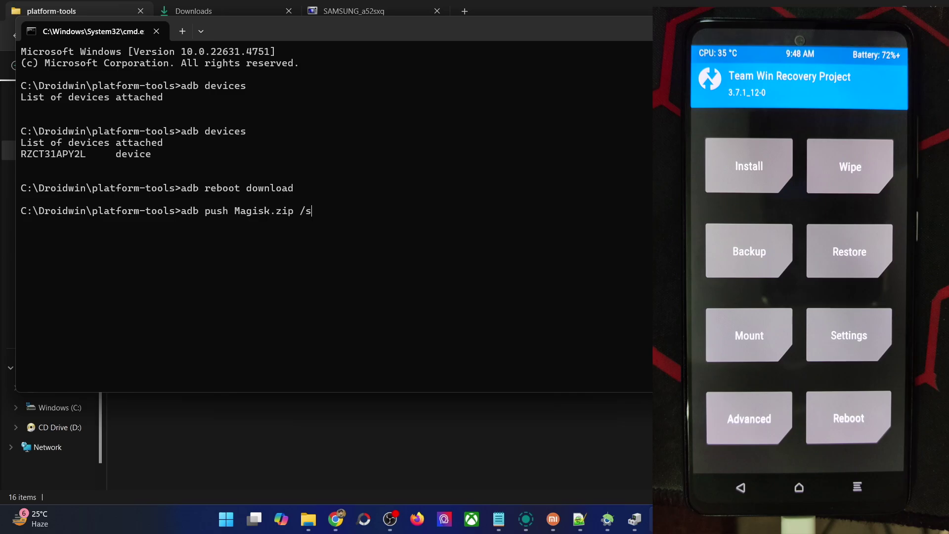
pyautogui.write('dcard')
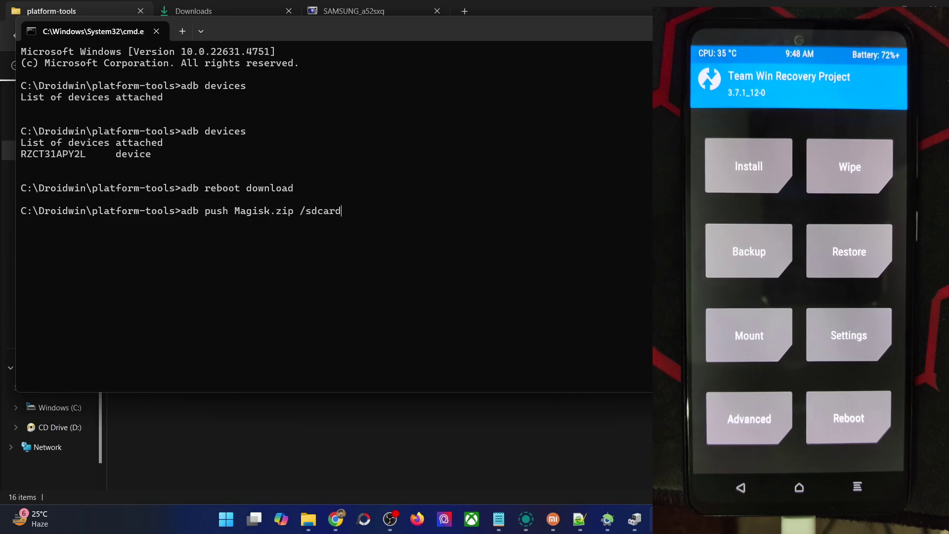
pyautogui.press('Return')
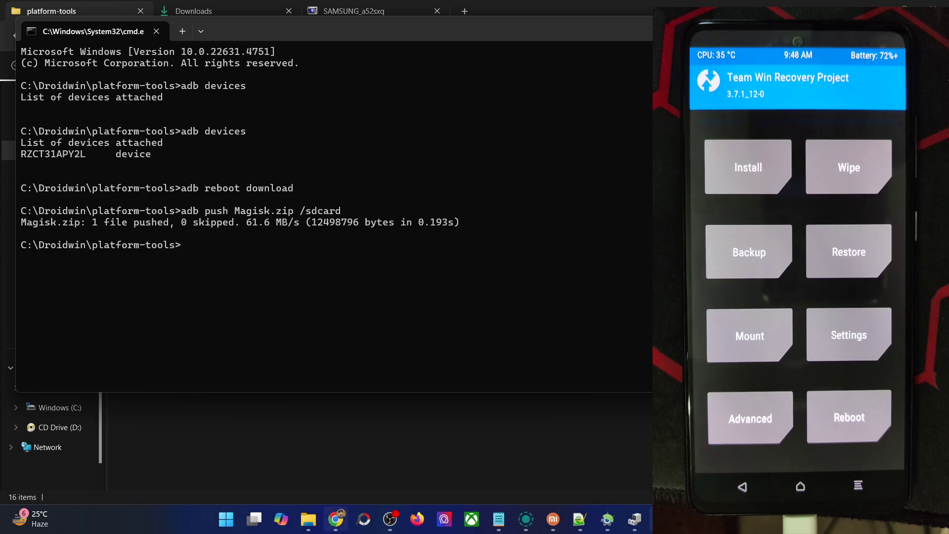
# - Scroll the DroidWin TWRP guide from Step 2 down to Step 6: Format Data, rechecking the push output
pyautogui.click(335, 518)
pyautogui.scroll(15, 341, 413)
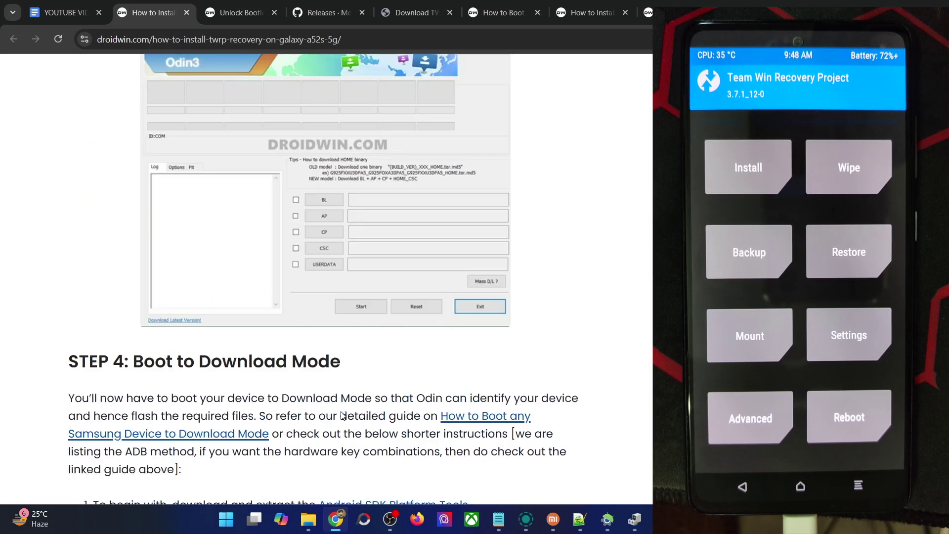
pyautogui.scroll(20, 342, 415)
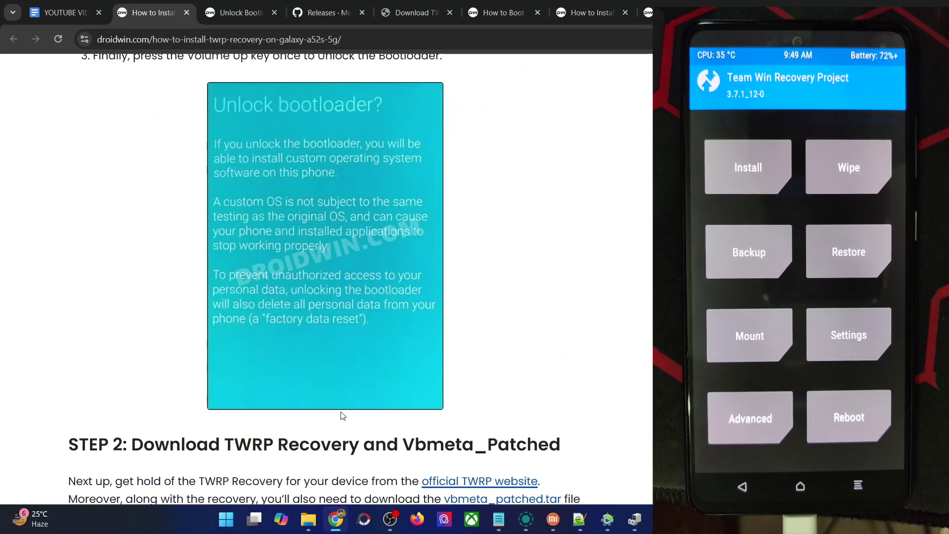
pyautogui.scroll(4, 342, 415)
pyautogui.scroll(-5, 346, 412)
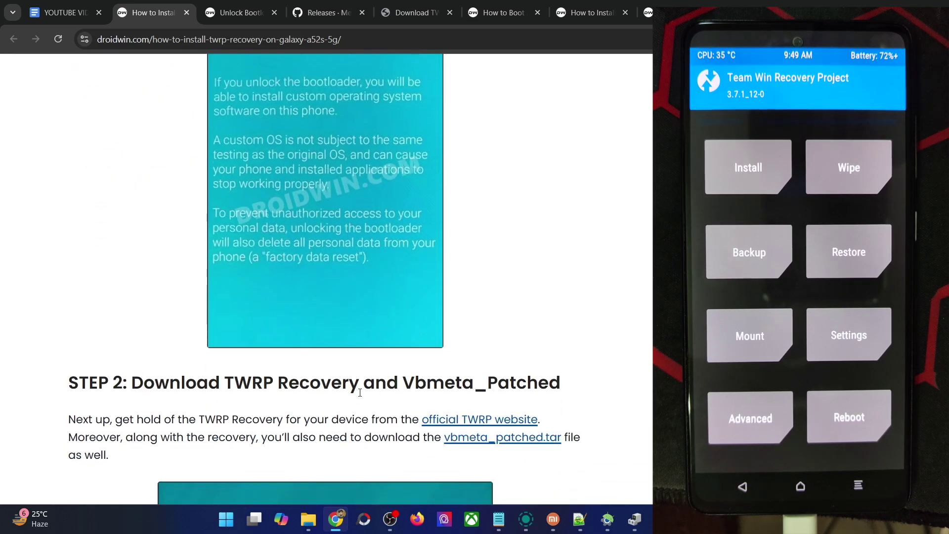
pyautogui.scroll(-3, 360, 392)
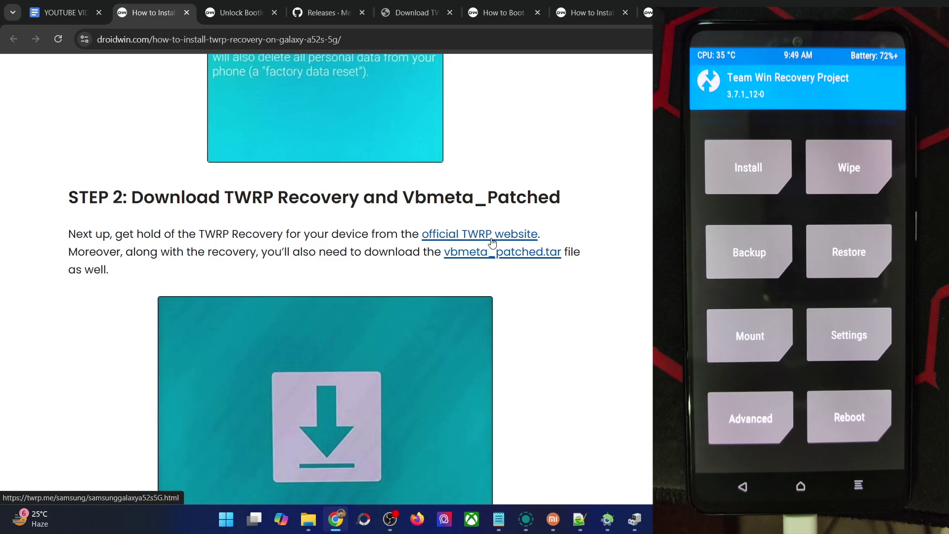
pyautogui.scroll(-10, 492, 244)
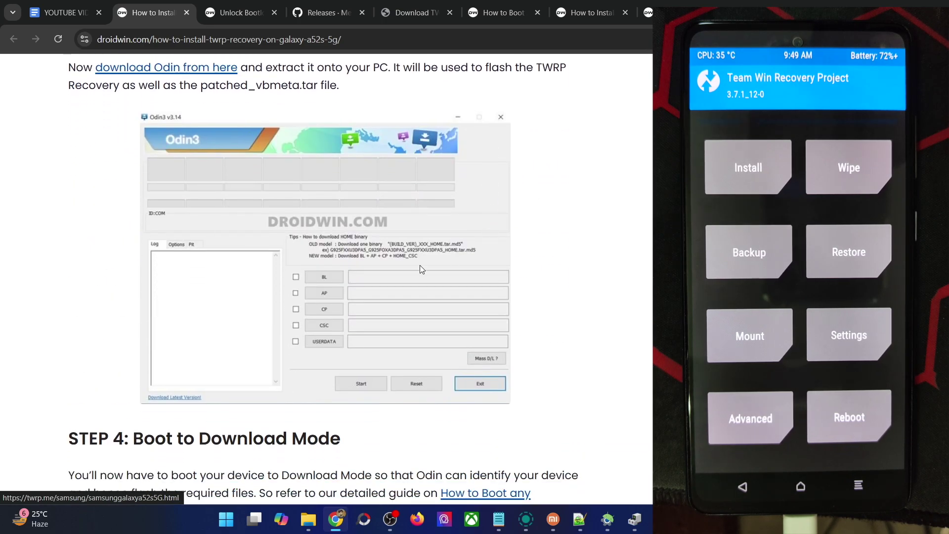
pyautogui.scroll(-6, 357, 314)
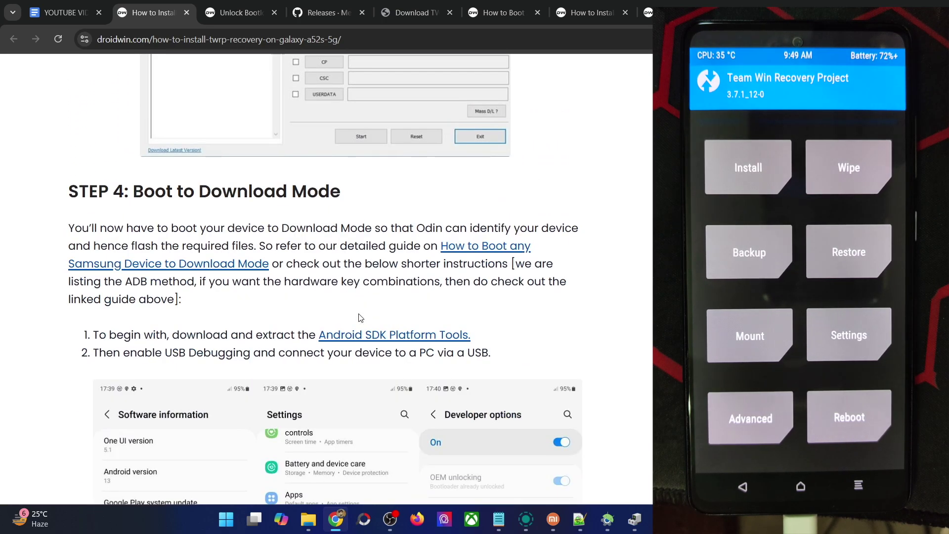
pyautogui.scroll(-12, 271, 197)
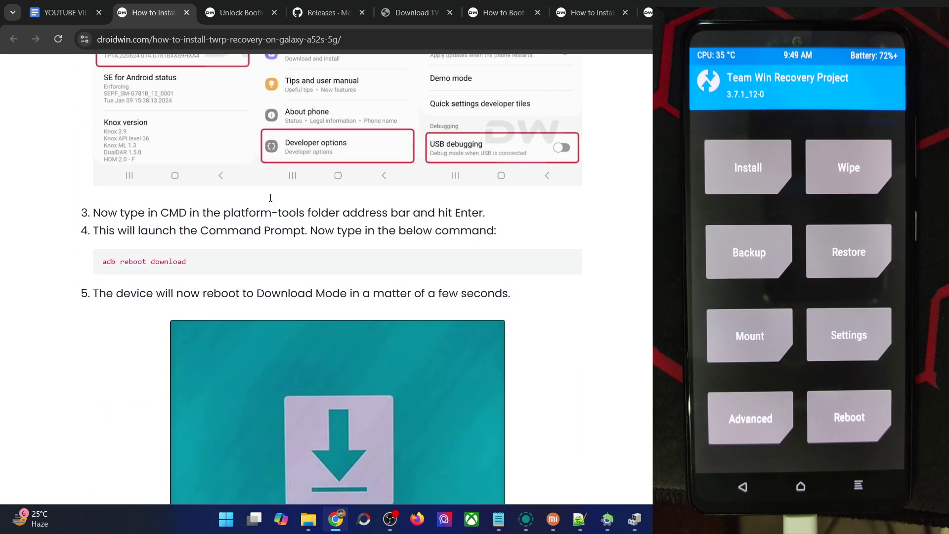
pyautogui.scroll(-10, 270, 198)
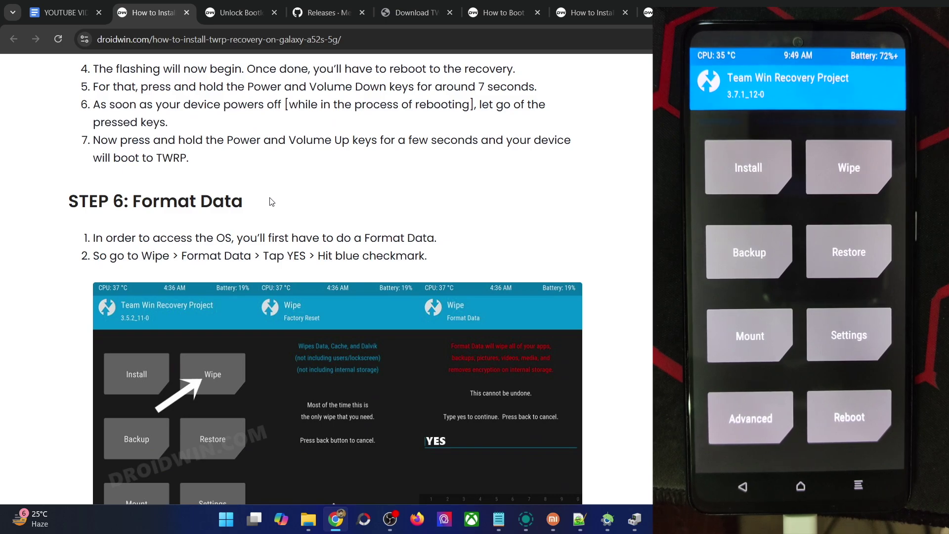
pyautogui.hotkey('alt', 'Tab')
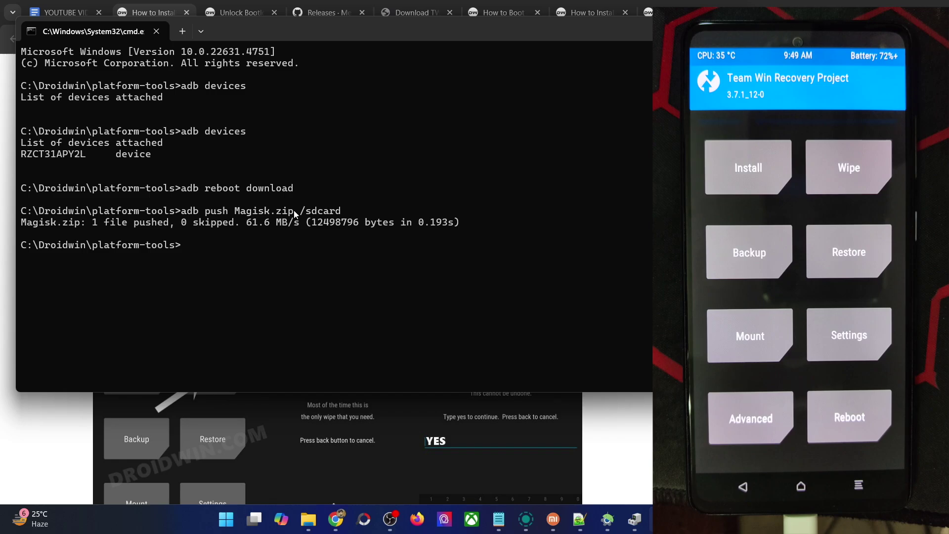
pyautogui.hotkey('alt', 'Tab')
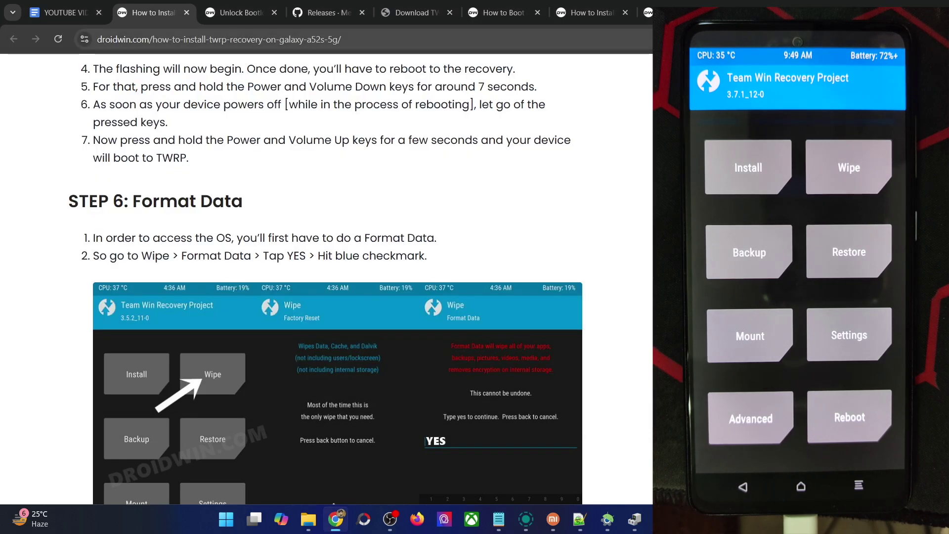